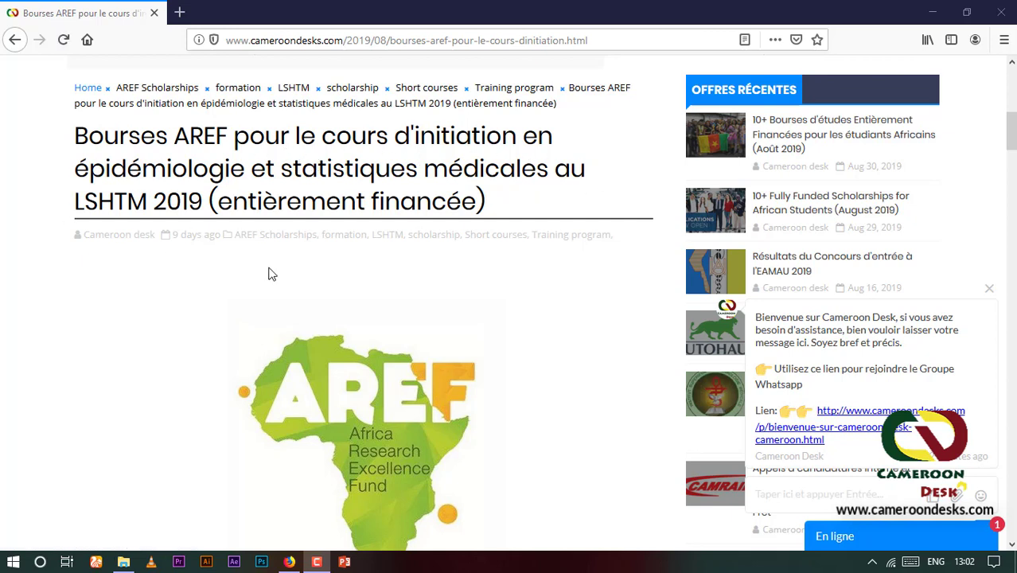
Scroll the Cameroon Desk AREF article down to its 'Comment s'inscrire' instructions and form download link
{"action": "scroll", "coordinate": [58, 189], "scroll_direction": "down", "scroll_amount": 2}
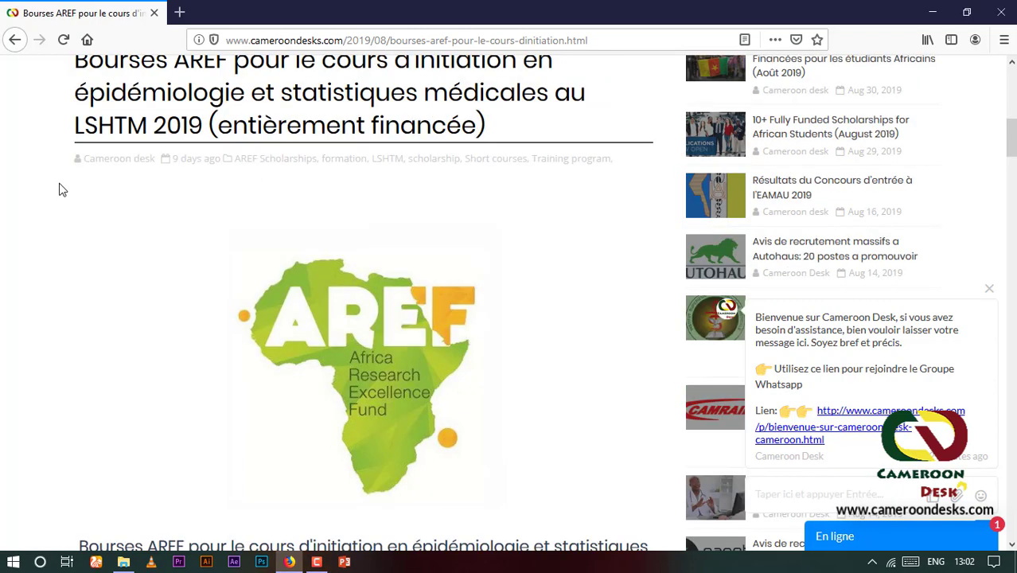
{"action": "scroll", "coordinate": [60, 184], "scroll_direction": "down", "scroll_amount": 5}
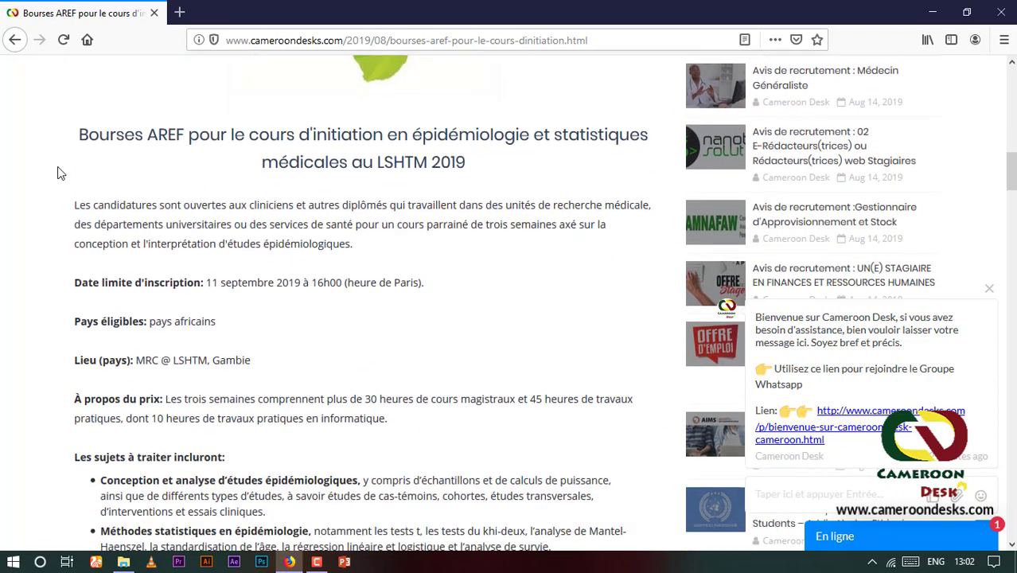
{"action": "scroll", "coordinate": [58, 172], "scroll_direction": "down", "scroll_amount": 4}
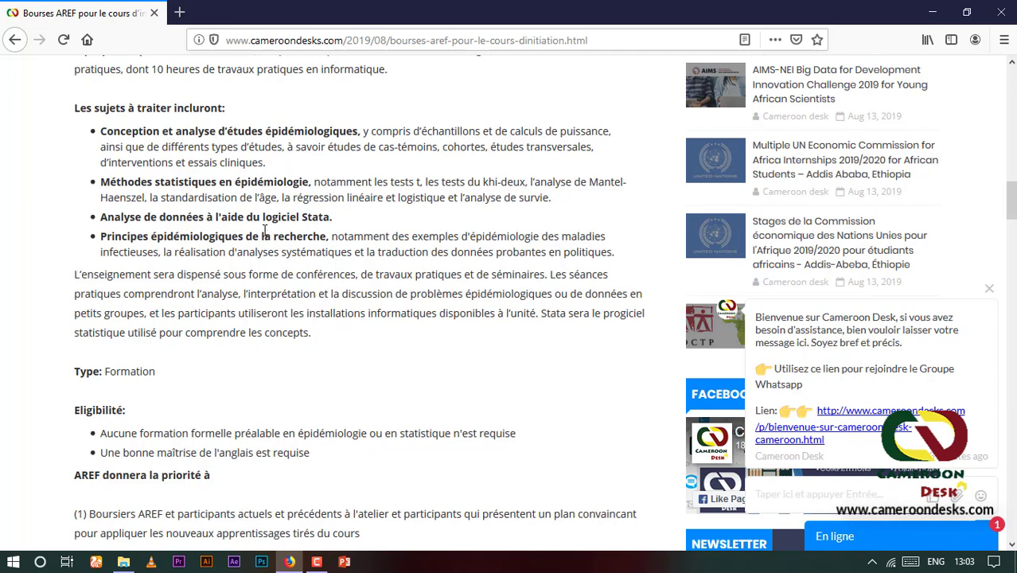
{"action": "scroll", "coordinate": [259, 271], "scroll_direction": "down", "scroll_amount": 4}
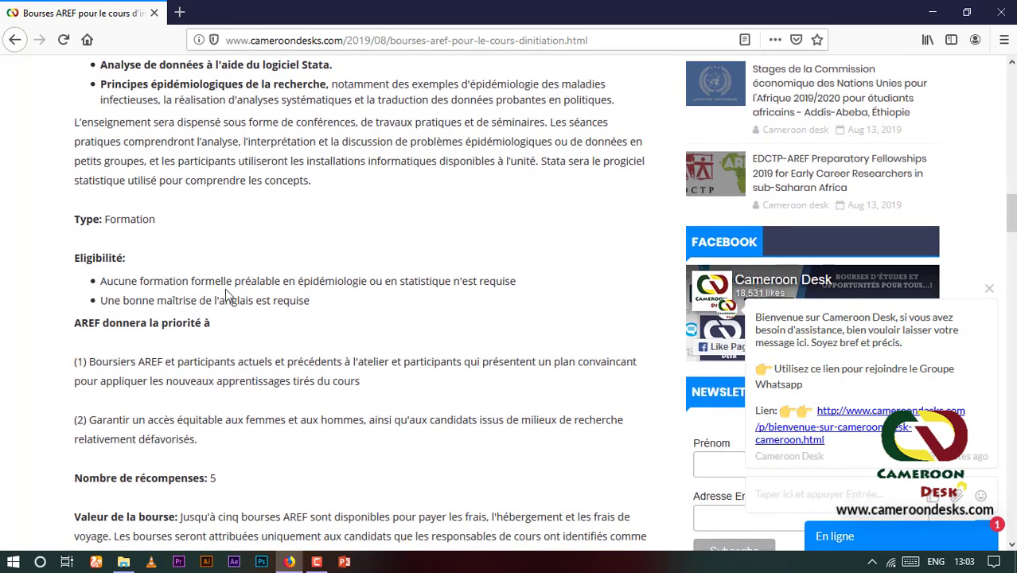
{"action": "scroll", "coordinate": [243, 378], "scroll_direction": "down", "scroll_amount": 2}
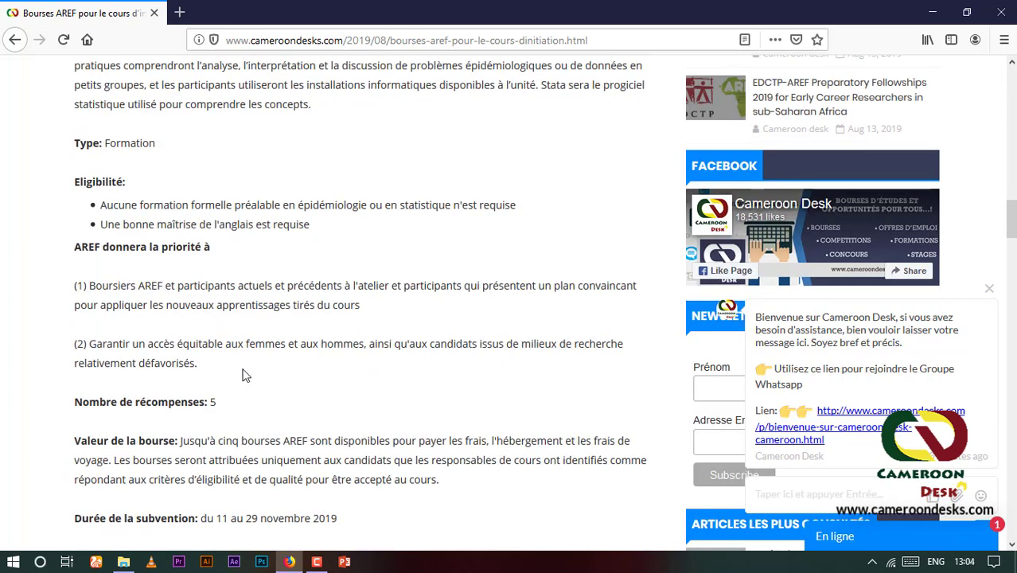
{"action": "scroll", "coordinate": [247, 370], "scroll_direction": "down", "scroll_amount": 2}
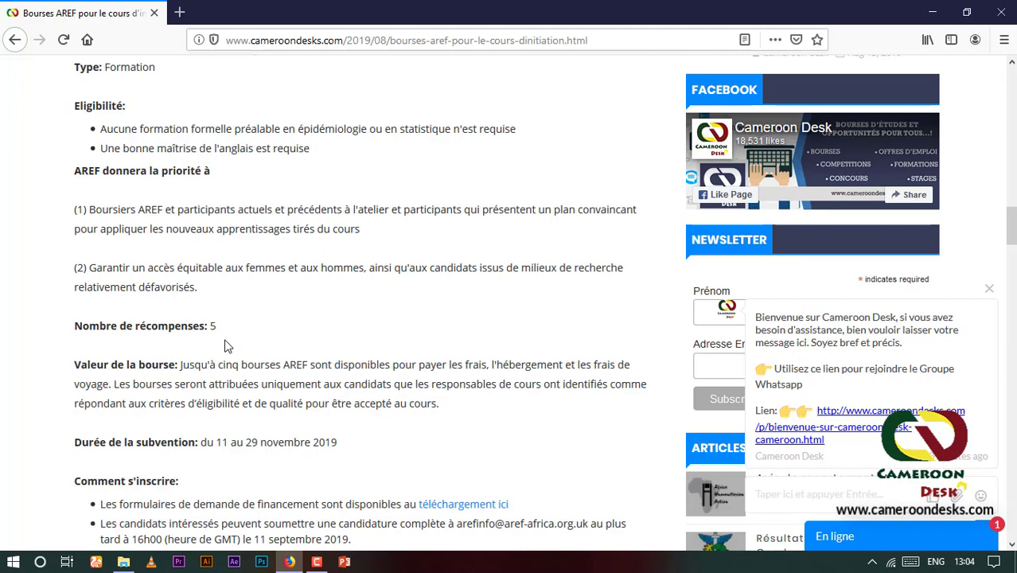
{"action": "scroll", "coordinate": [225, 346], "scroll_direction": "down", "scroll_amount": 2}
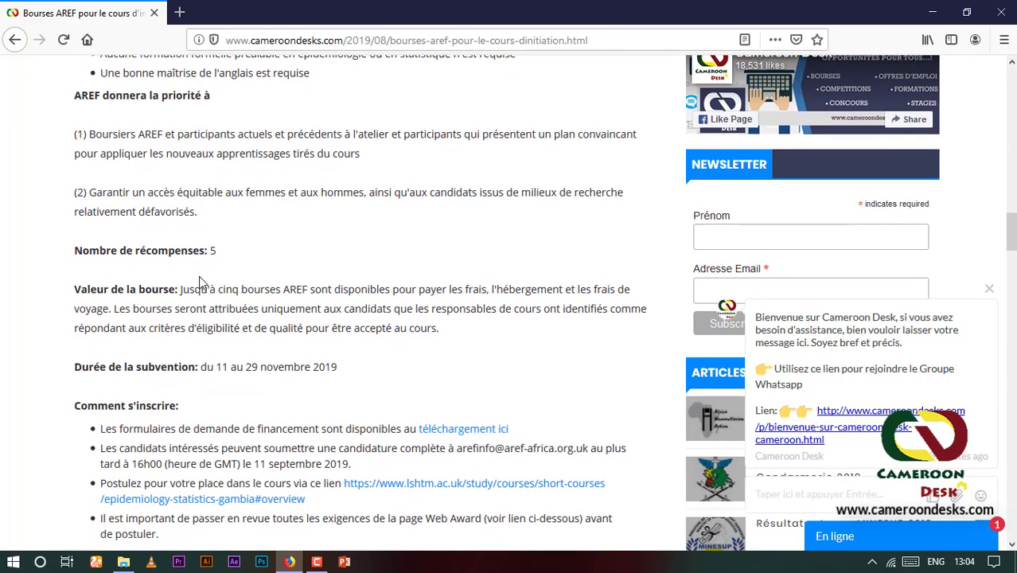
{"action": "scroll", "coordinate": [262, 265], "scroll_direction": "down", "scroll_amount": 2}
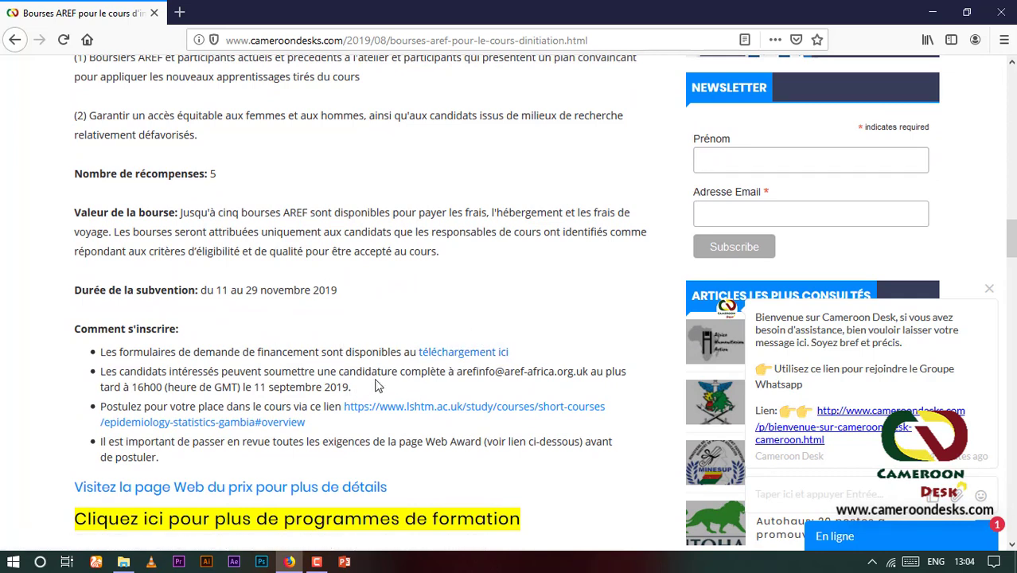
Open ScholarshipForm_Application_AREF_LSHTM in Word, read through it, then return to the Firefox article
{"action": "left_click", "coordinate": [465, 352]}
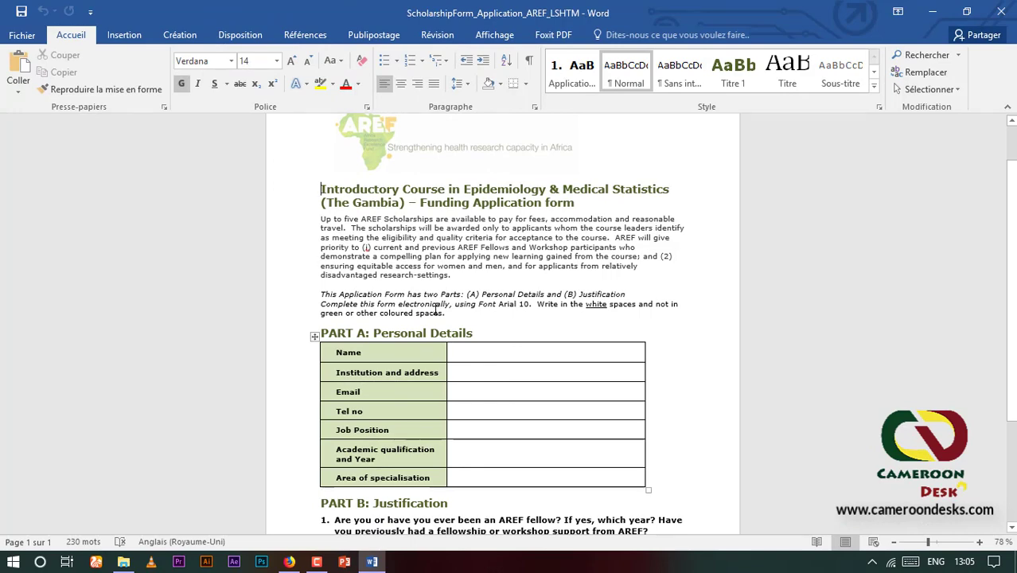
{"action": "scroll", "coordinate": [420, 273], "scroll_direction": "down", "scroll_amount": 3}
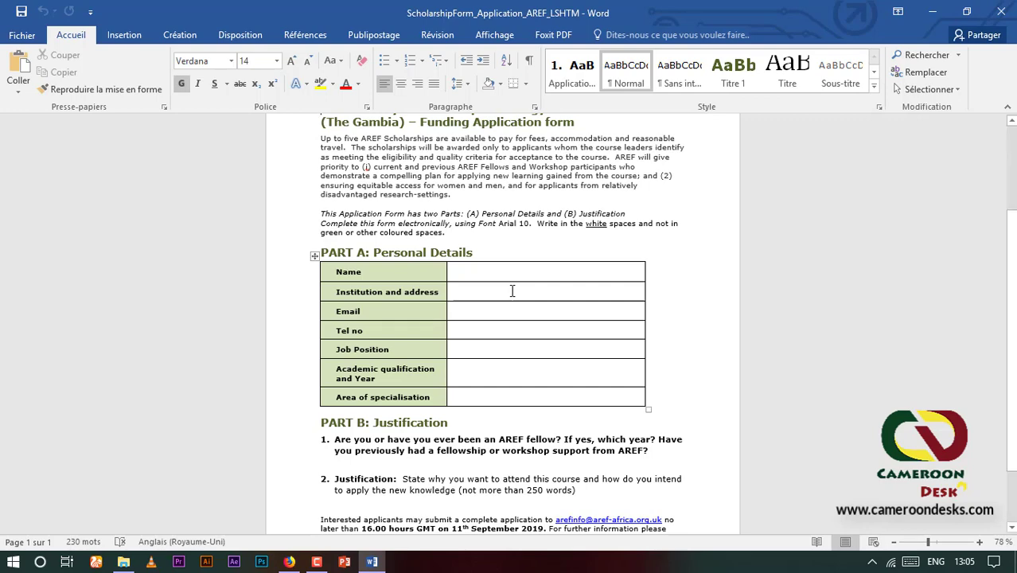
{"action": "scroll", "coordinate": [490, 317], "scroll_direction": "down", "scroll_amount": 1}
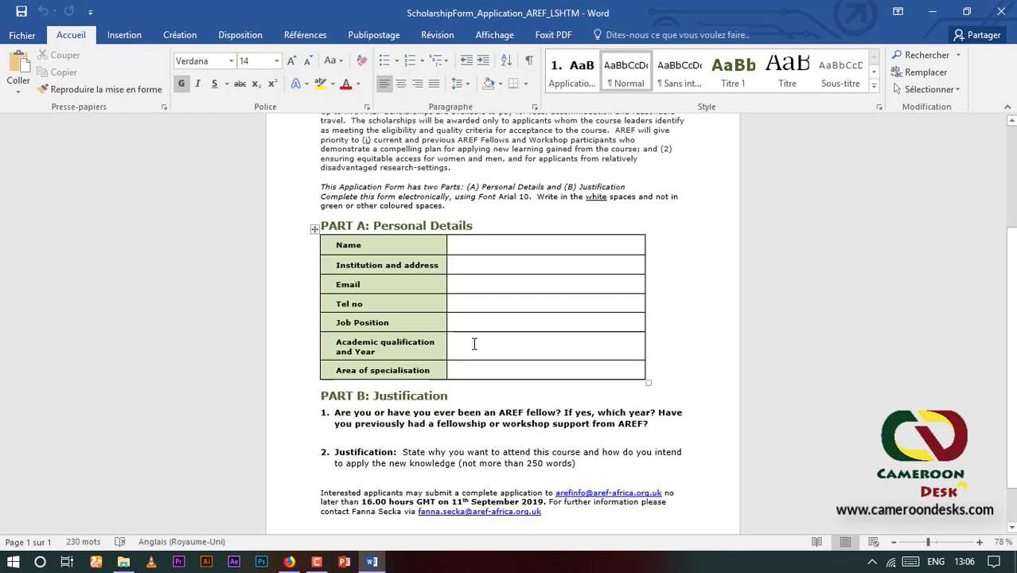
{"action": "scroll", "coordinate": [474, 344], "scroll_direction": "down", "scroll_amount": 1}
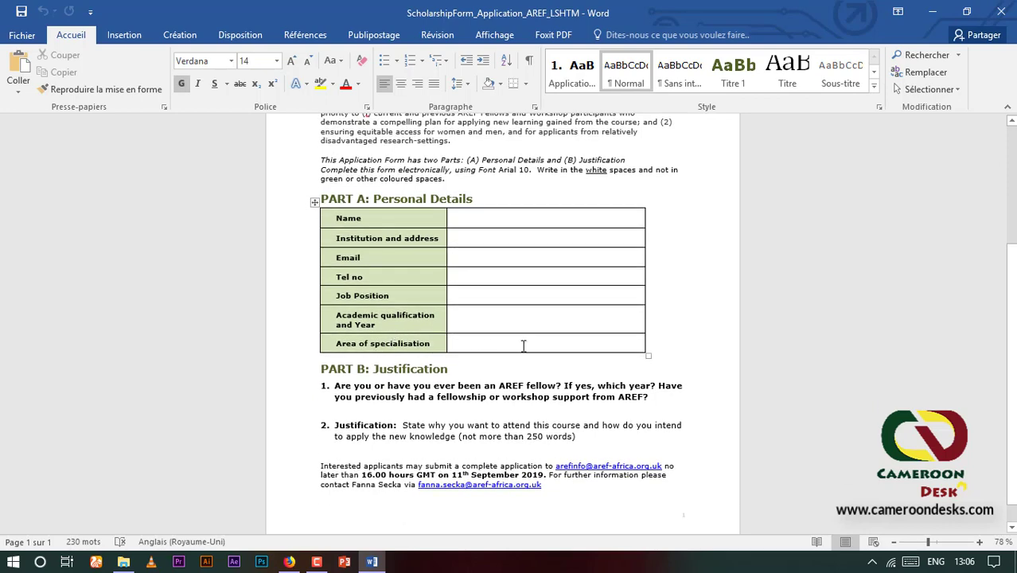
{"action": "scroll", "coordinate": [487, 305], "scroll_direction": "down", "scroll_amount": 1}
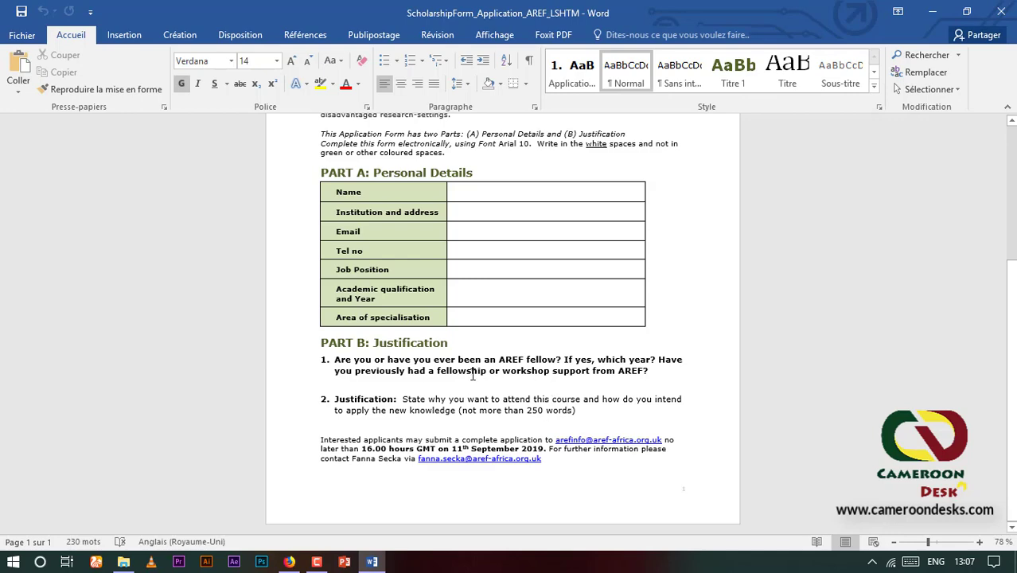
{"action": "scroll", "coordinate": [495, 347], "scroll_direction": "up", "scroll_amount": 5}
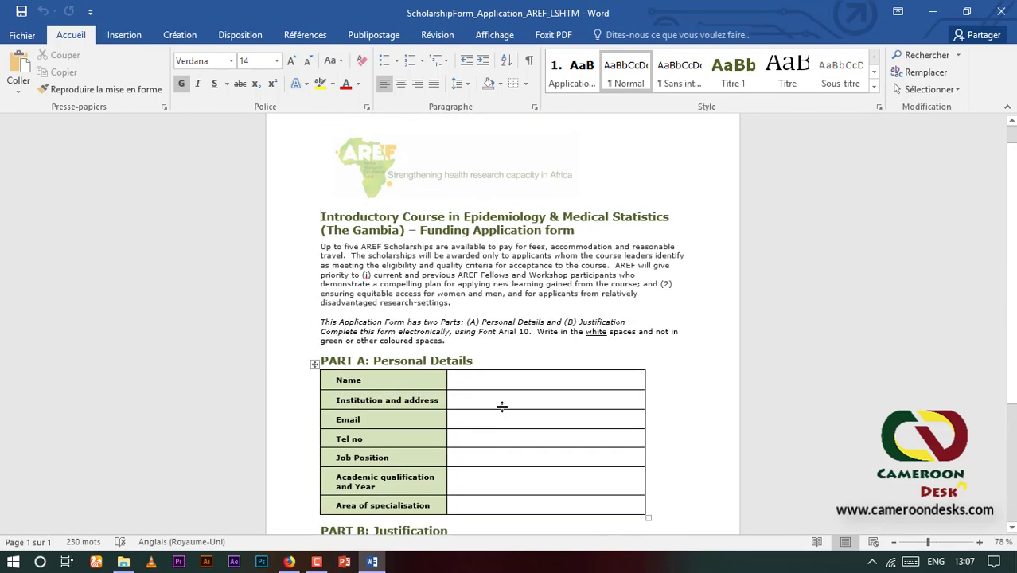
{"action": "scroll", "coordinate": [501, 407], "scroll_direction": "up", "scroll_amount": 1}
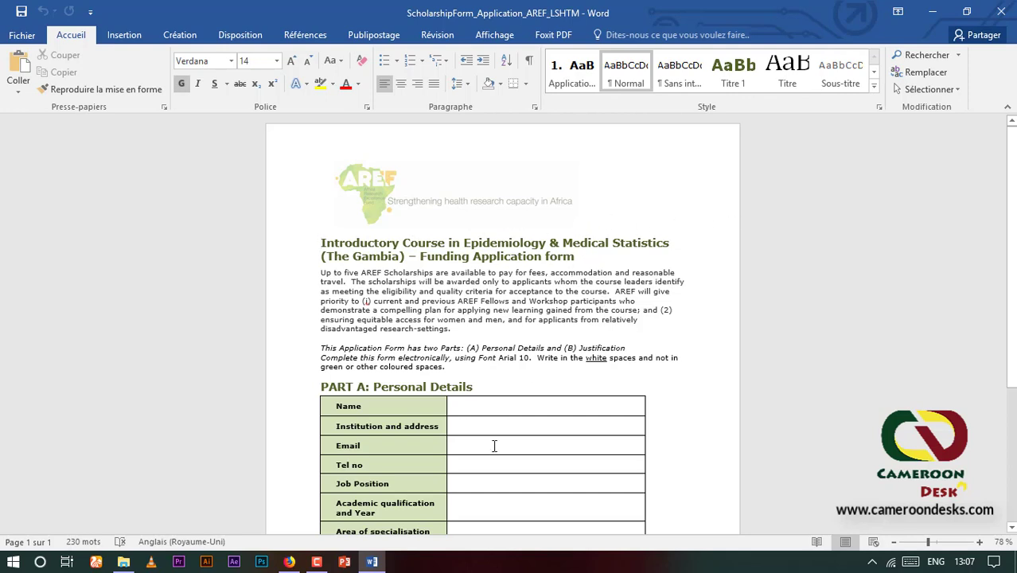
{"action": "scroll", "coordinate": [514, 347], "scroll_direction": "down", "scroll_amount": 1}
{"action": "scroll", "coordinate": [556, 335], "scroll_direction": "down", "scroll_amount": 2}
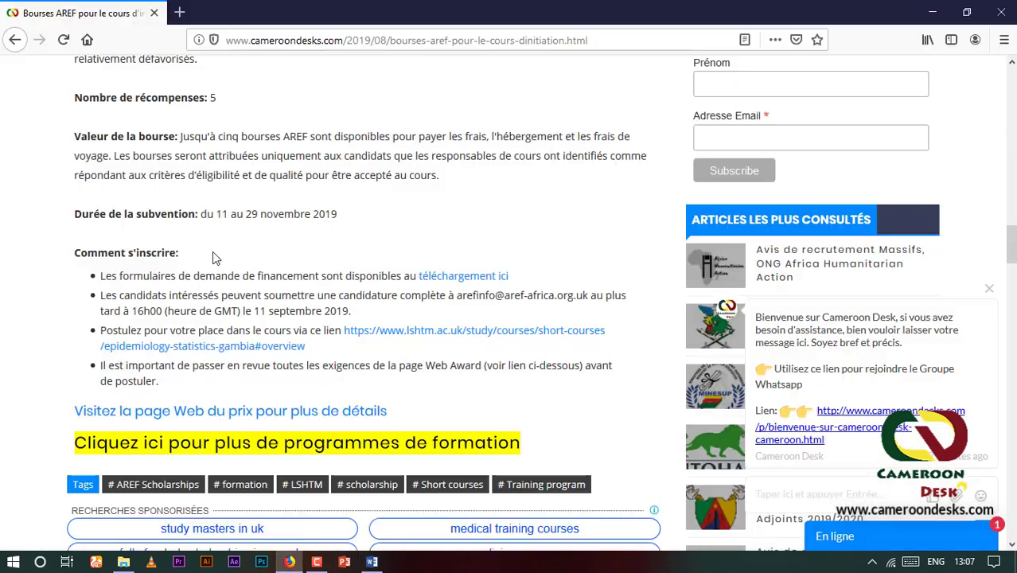
{"action": "left_click", "coordinate": [289, 562]}
Open the LSHTM Gambia course page in a new tab and highlight the 2019 course fee
{"action": "left_click", "coordinate": [445, 331]}
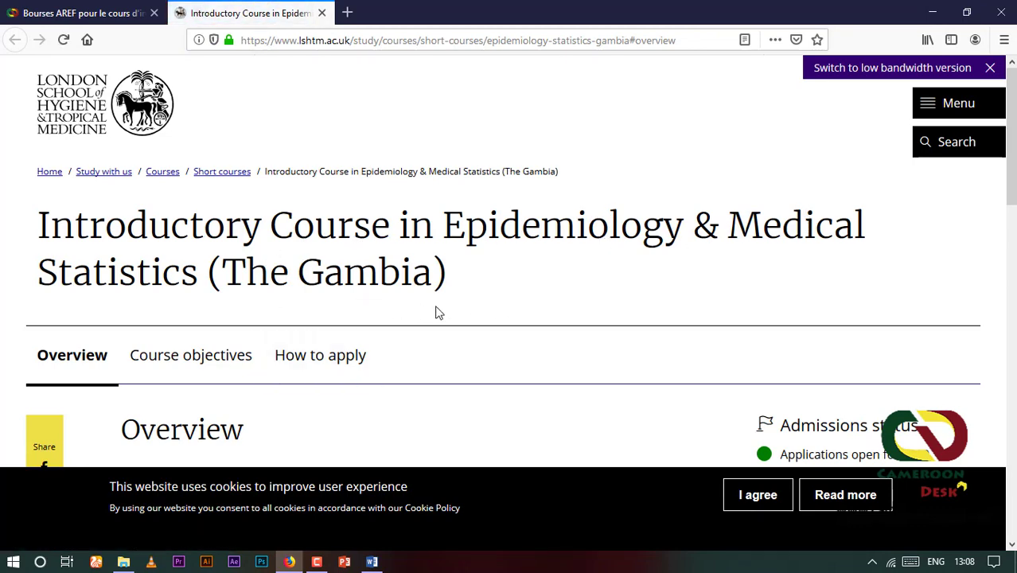
{"action": "scroll", "coordinate": [544, 334], "scroll_direction": "down", "scroll_amount": 3}
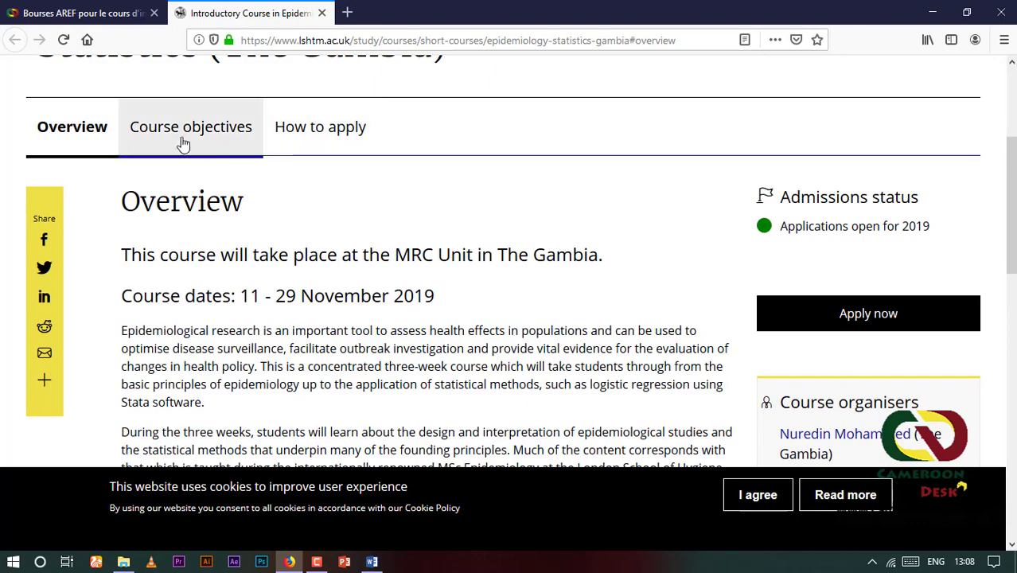
{"action": "scroll", "coordinate": [362, 358], "scroll_direction": "down", "scroll_amount": 2}
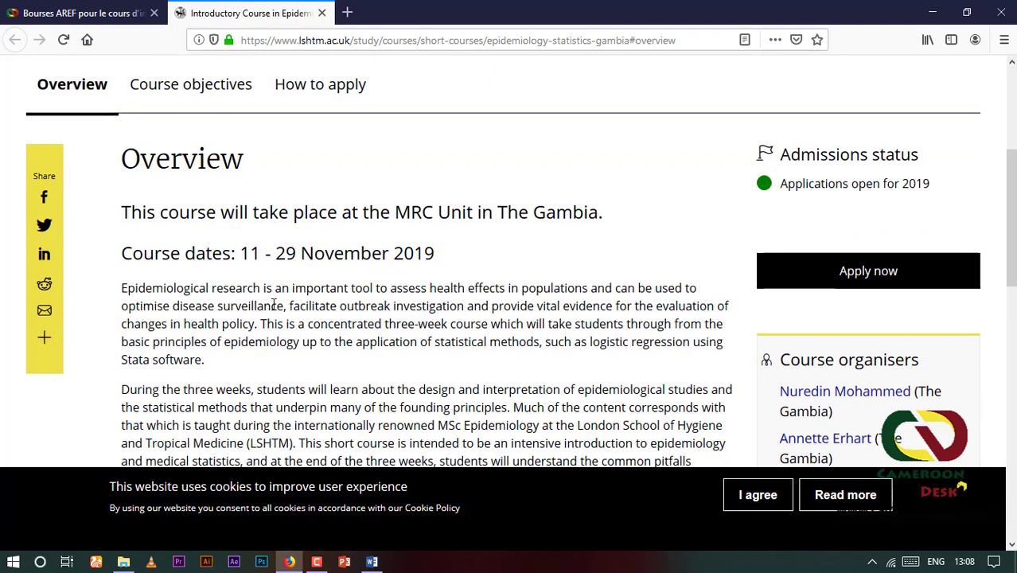
{"action": "scroll", "coordinate": [362, 358], "scroll_direction": "down", "scroll_amount": 9}
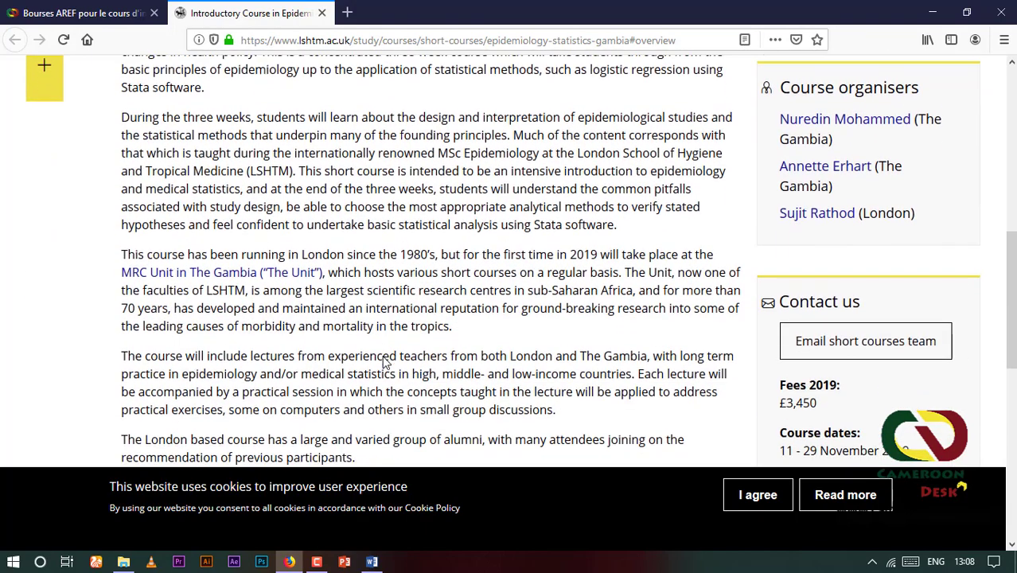
{"action": "scroll", "coordinate": [386, 359], "scroll_direction": "down", "scroll_amount": 1}
{"action": "scroll", "coordinate": [239, 296], "scroll_direction": "up", "scroll_amount": 1}
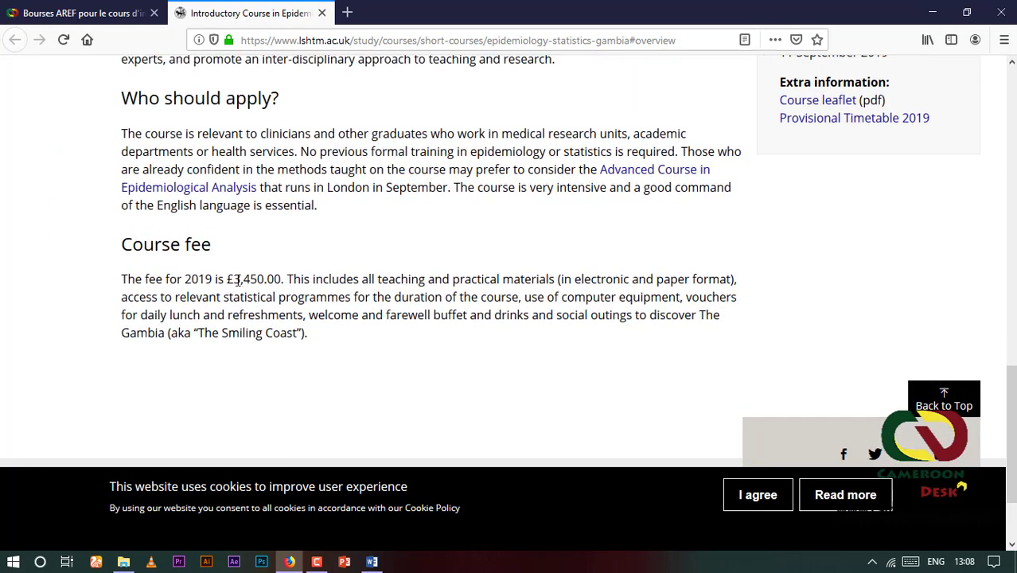
{"action": "left_click_drag", "start_coordinate": [237, 276], "coordinate": [279, 279]}
Go back up the course page and start the online application via Apply now
{"action": "scroll", "coordinate": [279, 279], "scroll_direction": "up", "scroll_amount": 9}
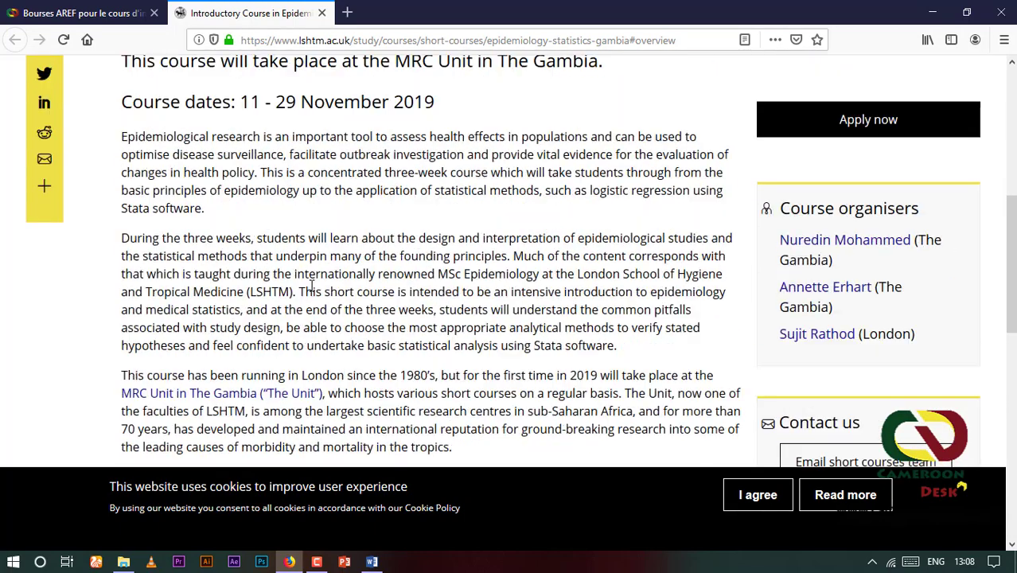
{"action": "scroll", "coordinate": [950, 338], "scroll_direction": "up", "scroll_amount": 3}
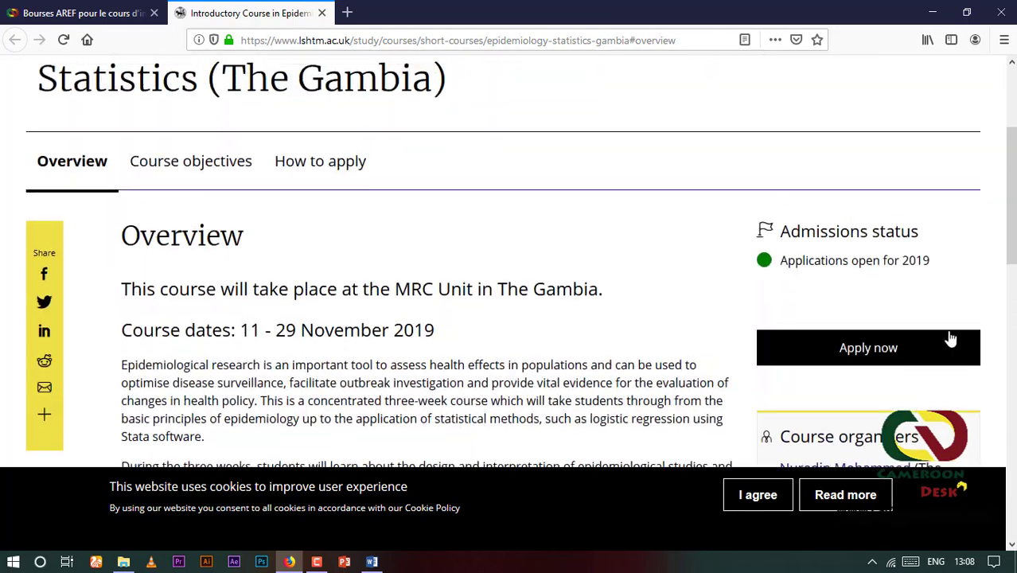
{"action": "left_click", "coordinate": [867, 360]}
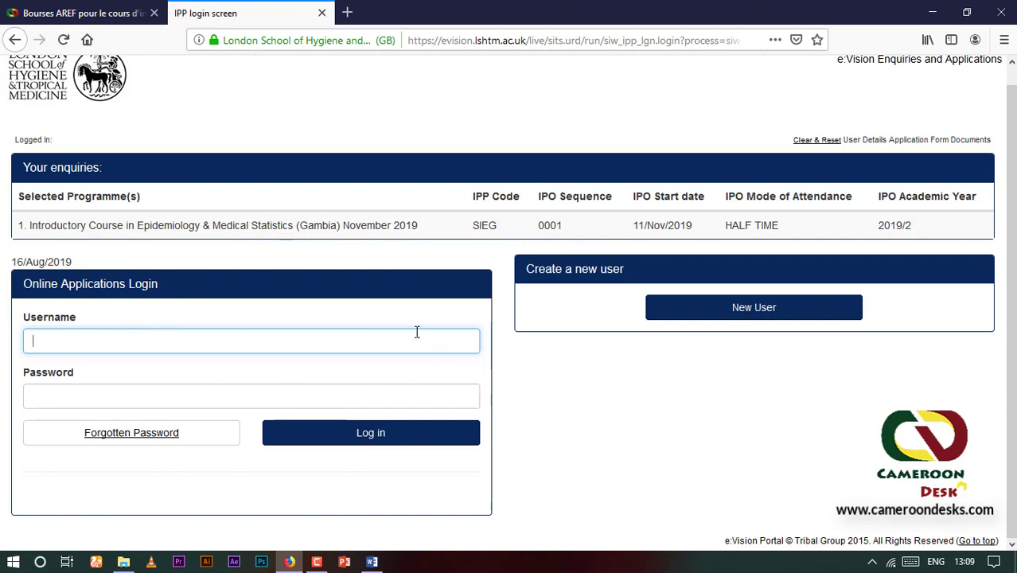
Start a new applicant account and enter the applicant's surname
{"action": "left_click", "coordinate": [750, 317]}
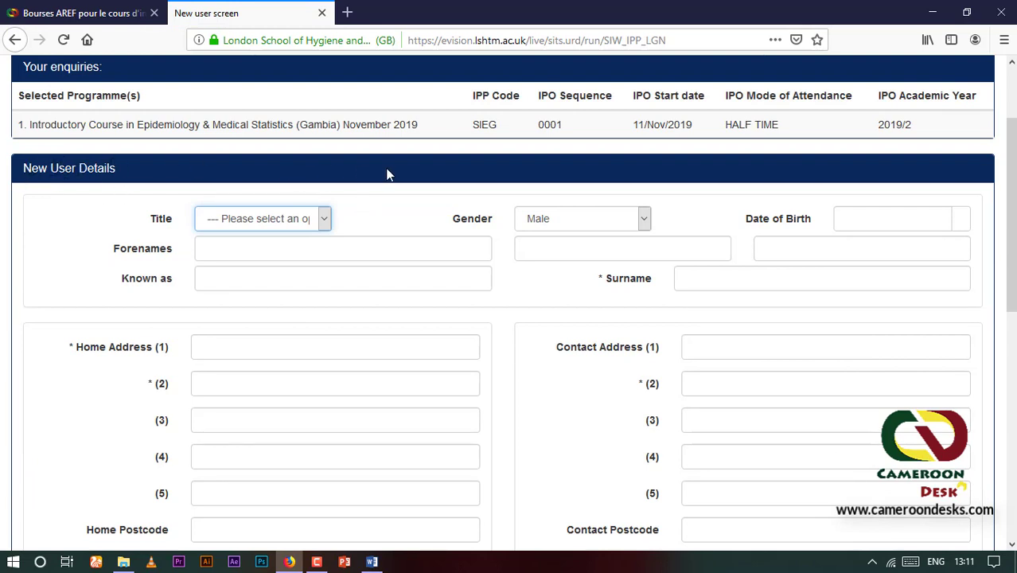
{"action": "scroll", "coordinate": [239, 183], "scroll_direction": "down", "scroll_amount": 2}
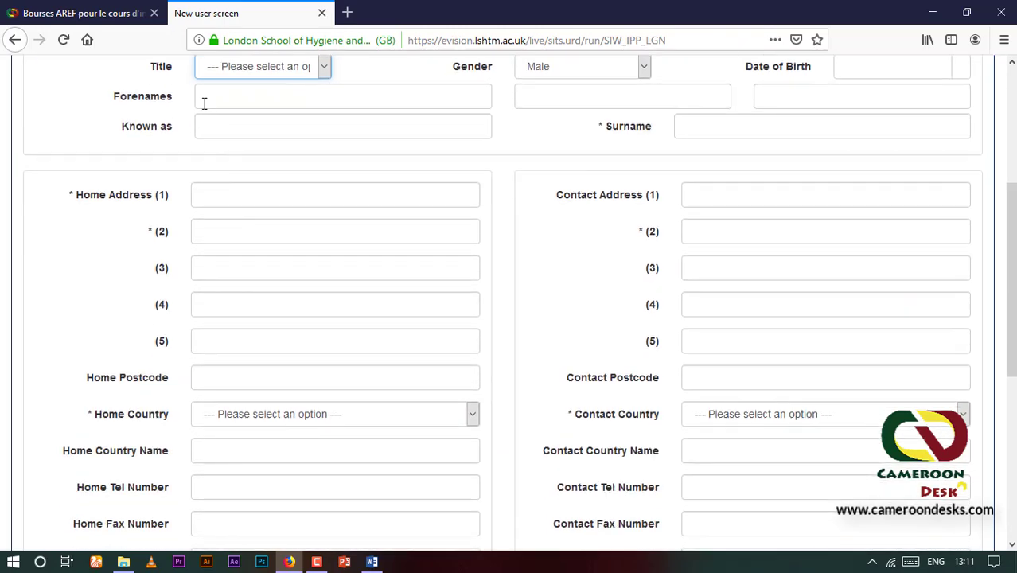
{"action": "scroll", "coordinate": [207, 103], "scroll_direction": "up", "scroll_amount": 1}
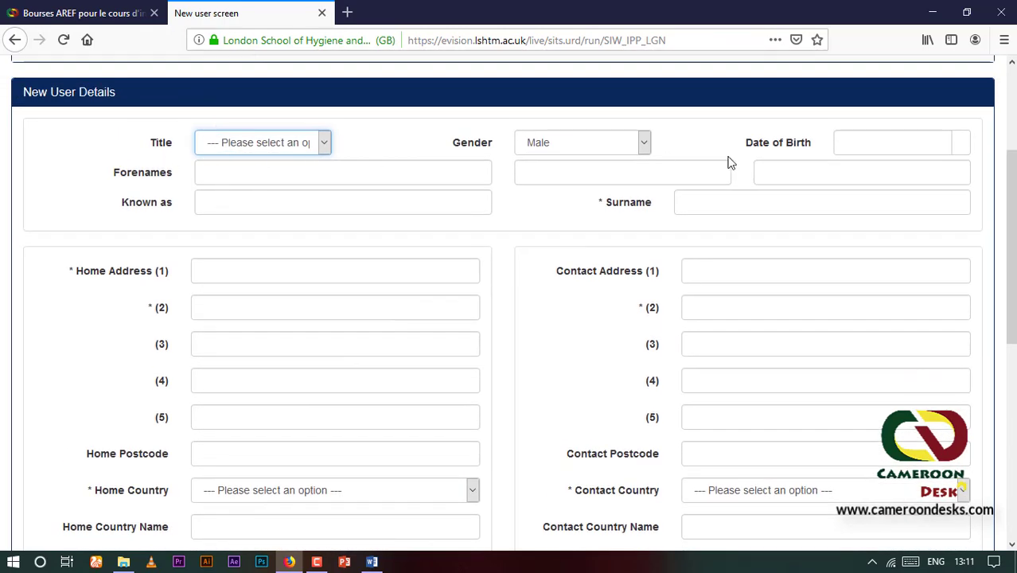
{"action": "left_click", "coordinate": [693, 202]}
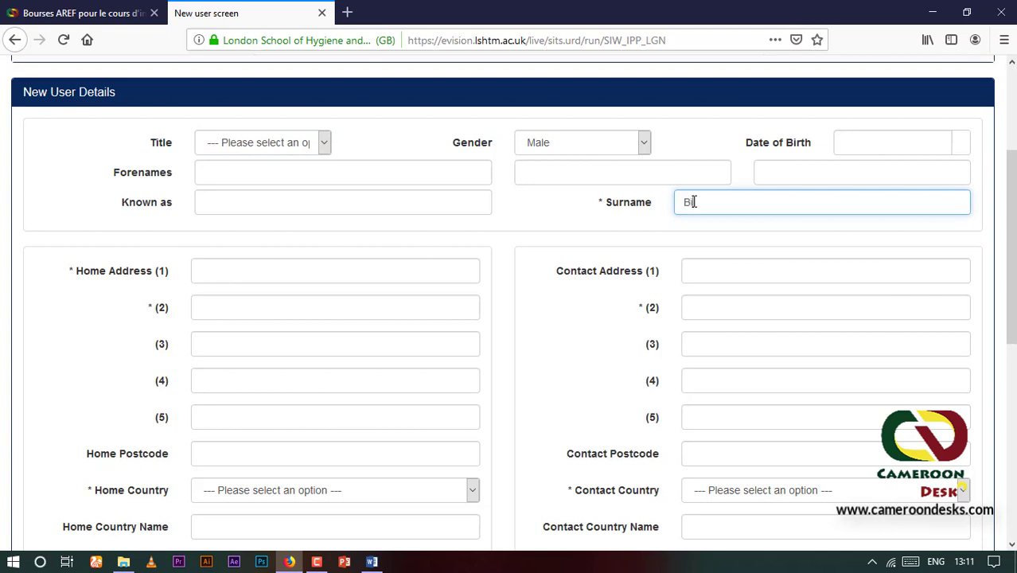
{"action": "type", "text": "Bili rubin"}
Fill both home address lines and put the applicant's phone number in contact address line 2
{"action": "left_click", "coordinate": [217, 272]}
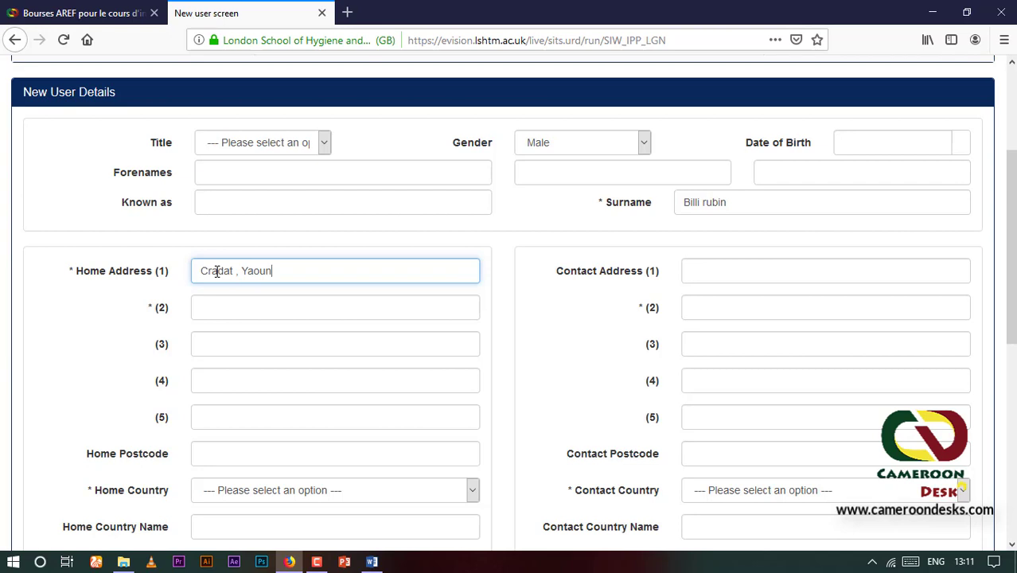
{"action": "type", "text": "de"}
{"action": "left_click_drag", "start_coordinate": [285, 271], "coordinate": [174, 275]}
{"action": "key", "text": "ctrl+c"}
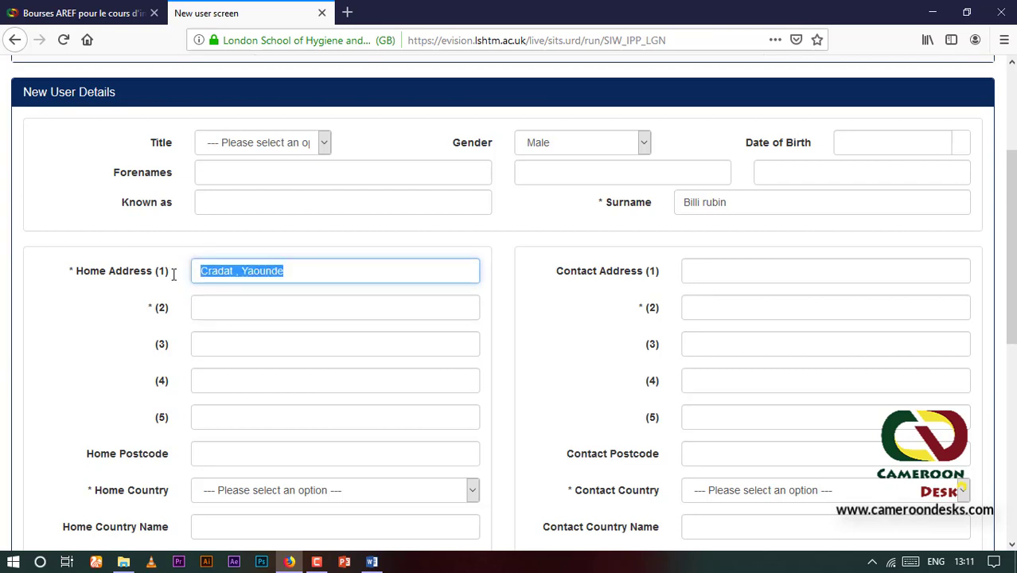
{"action": "left_click", "coordinate": [224, 314]}
{"action": "key", "text": "ctrl+v"}
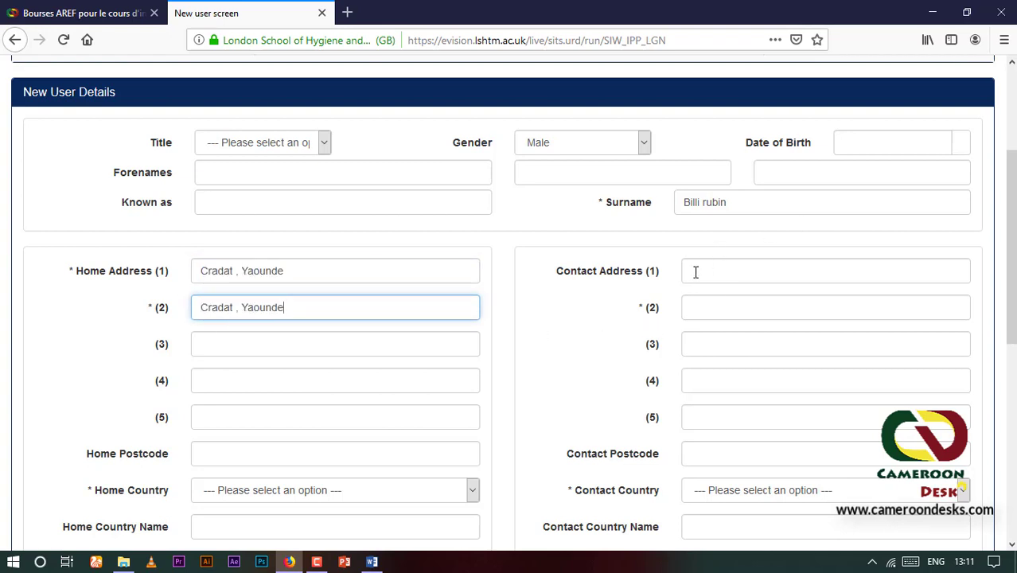
{"action": "left_click", "coordinate": [692, 273]}
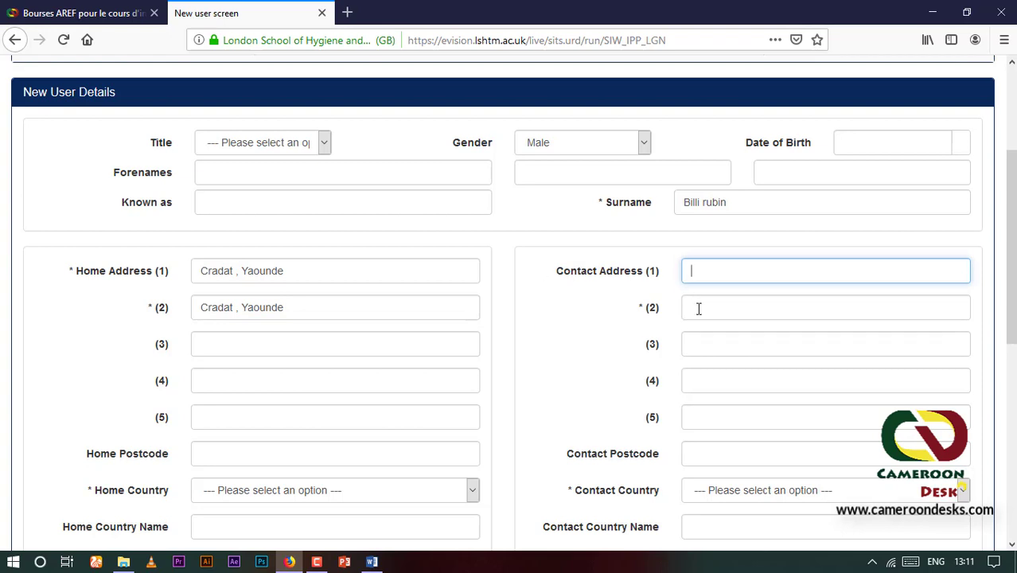
{"action": "left_click", "coordinate": [698, 308]}
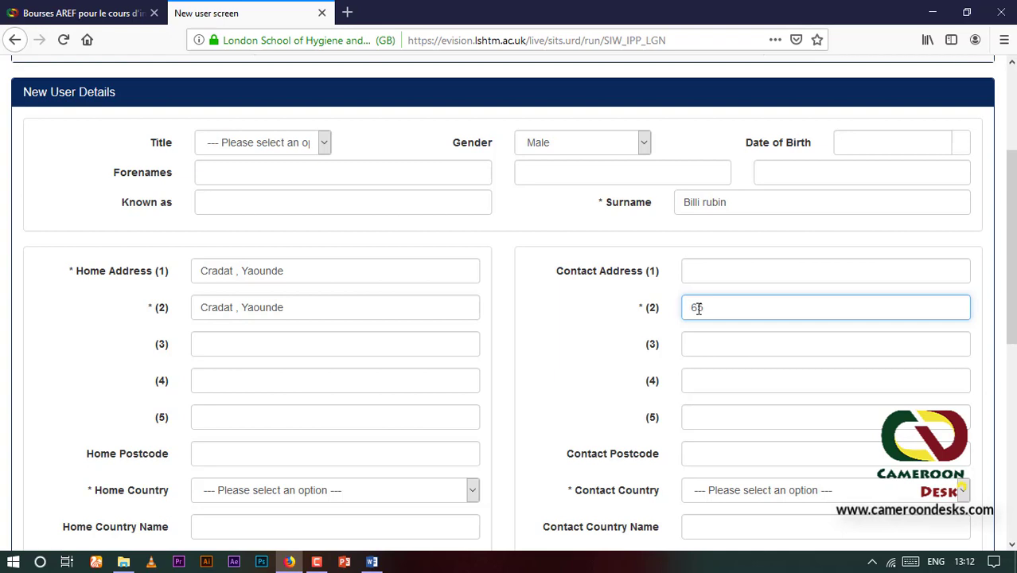
Set both the home country and contact country to Cameroon Republic
{"action": "scroll", "coordinate": [720, 298], "scroll_direction": "down", "scroll_amount": 2}
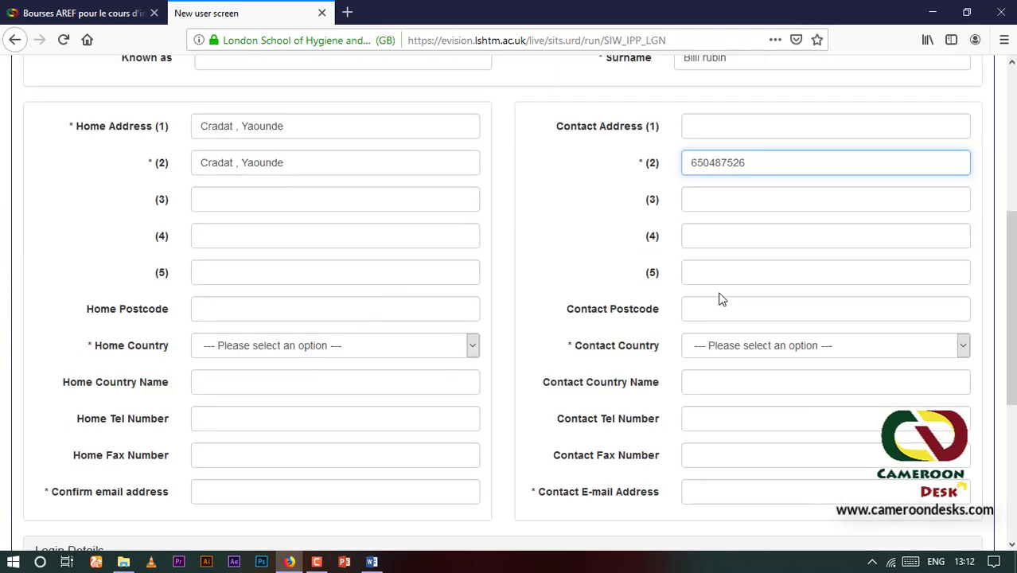
{"action": "scroll", "coordinate": [279, 313], "scroll_direction": "down", "scroll_amount": 1}
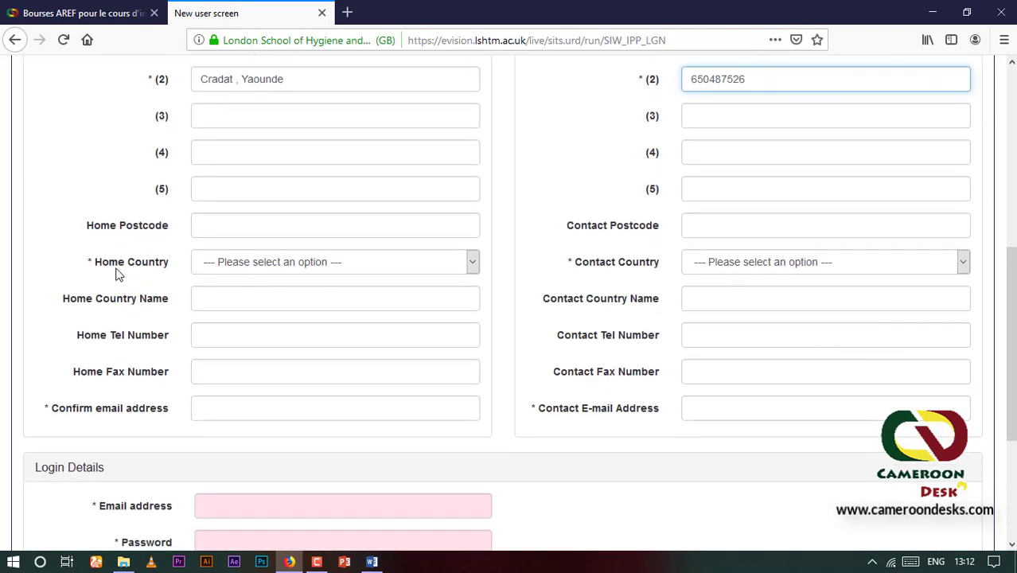
{"action": "left_click", "coordinate": [473, 261]}
{"action": "scroll", "coordinate": [271, 393], "scroll_direction": "down", "scroll_amount": 10}
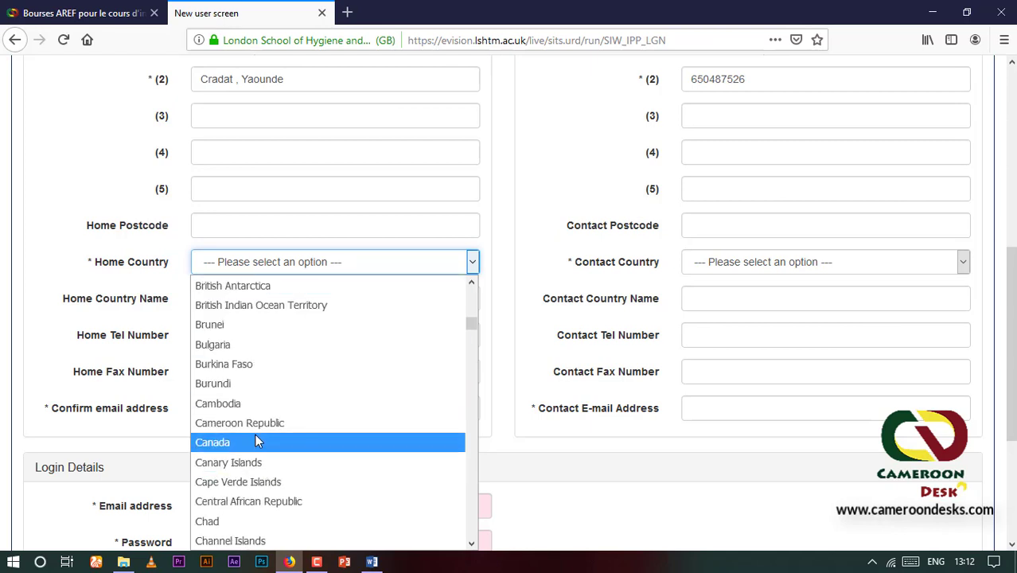
{"action": "left_click", "coordinate": [257, 424]}
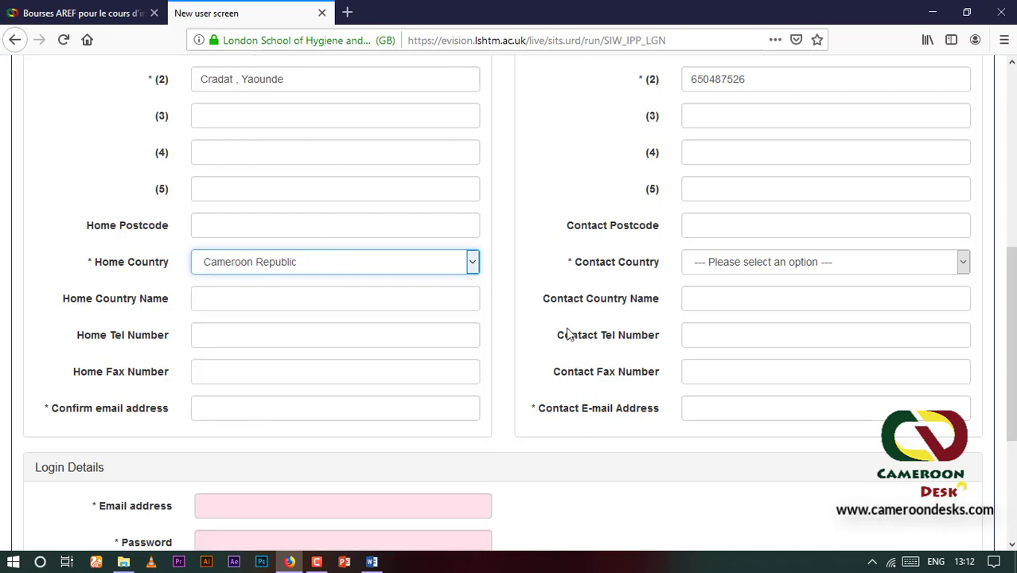
{"action": "left_click", "coordinate": [959, 265]}
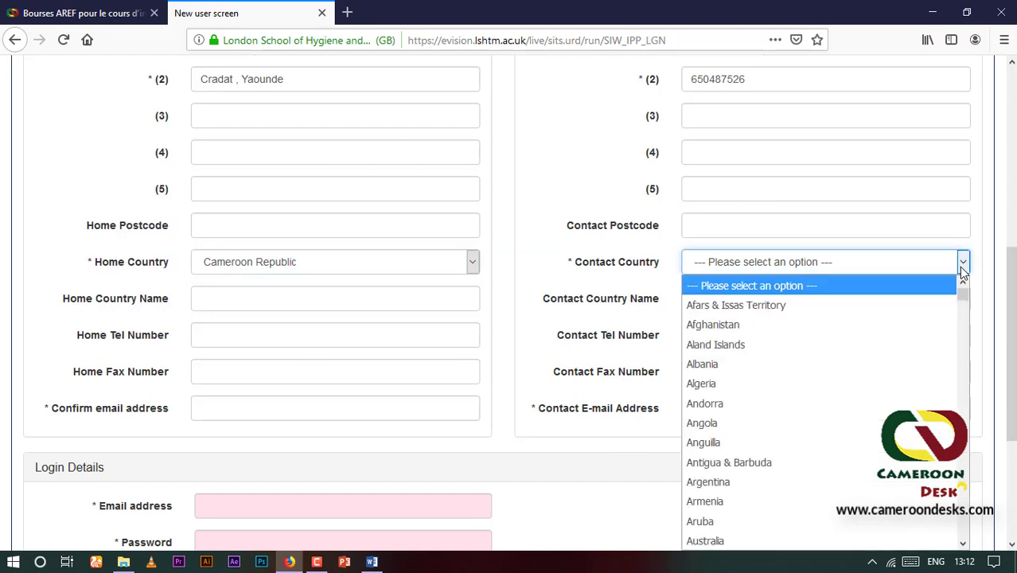
{"action": "scroll", "coordinate": [796, 430], "scroll_direction": "down", "scroll_amount": 9}
{"action": "scroll", "coordinate": [796, 417], "scroll_direction": "down", "scroll_amount": 4}
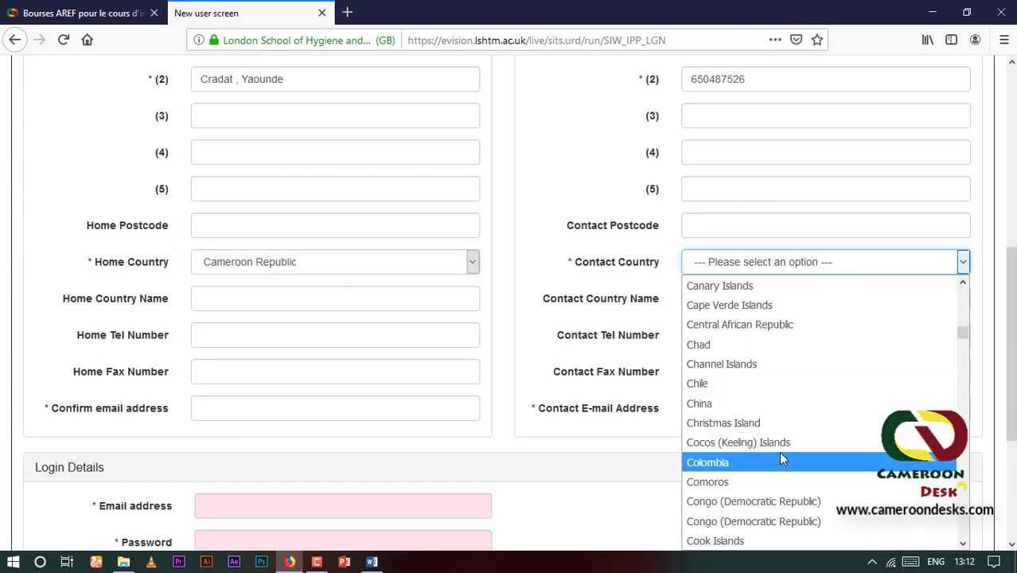
{"action": "scroll", "coordinate": [752, 402], "scroll_direction": "up", "scroll_amount": 3}
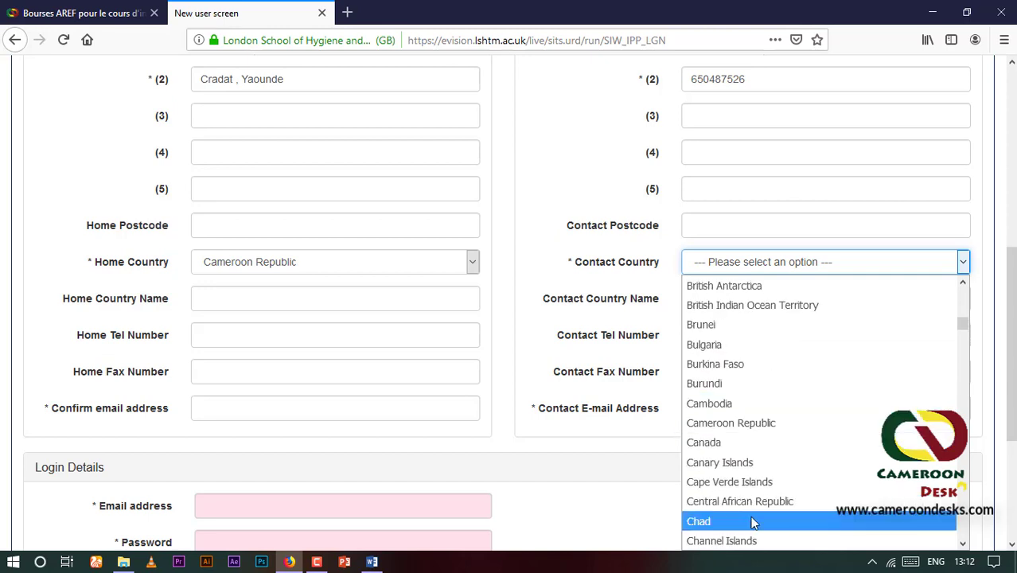
{"action": "left_click", "coordinate": [745, 422]}
Enter the applicant's e-mail as confirmation e-mail and copy it into the contact e-mail field
{"action": "scroll", "coordinate": [726, 317], "scroll_direction": "down", "scroll_amount": 2}
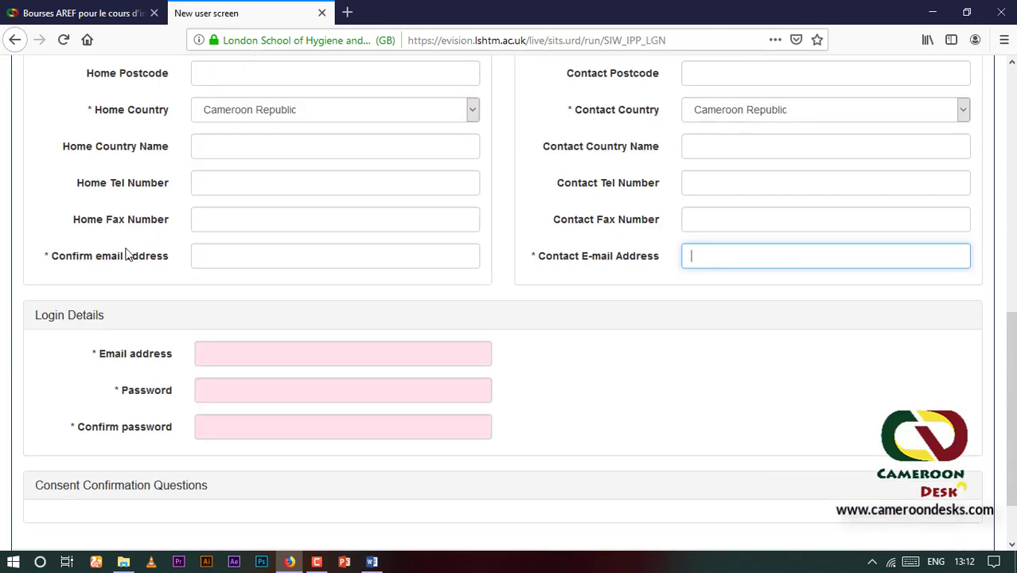
{"action": "left_click", "coordinate": [217, 256]}
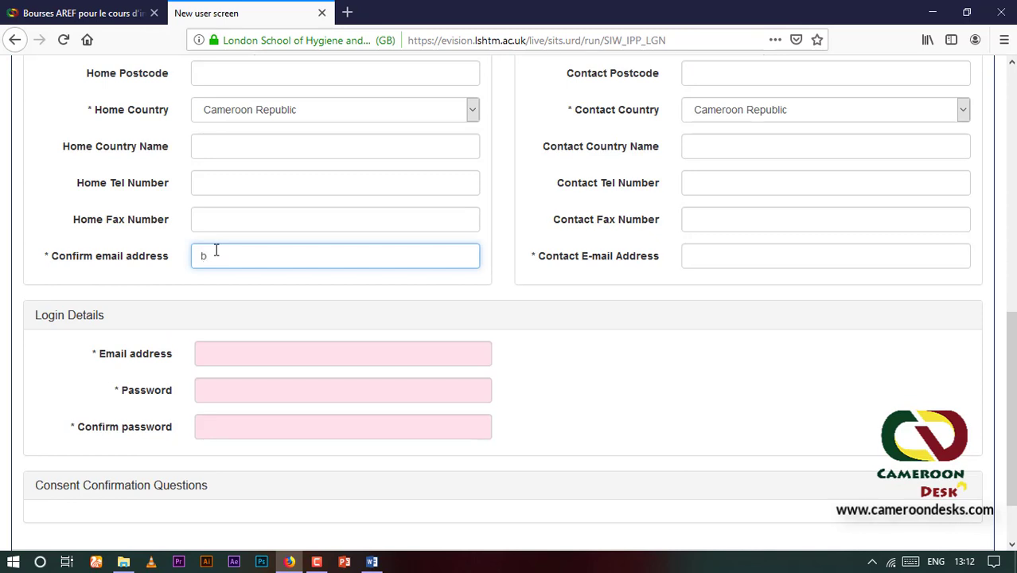
{"action": "left_click_drag", "start_coordinate": [316, 261], "coordinate": [191, 255]}
{"action": "key", "text": "ctrl+c"}
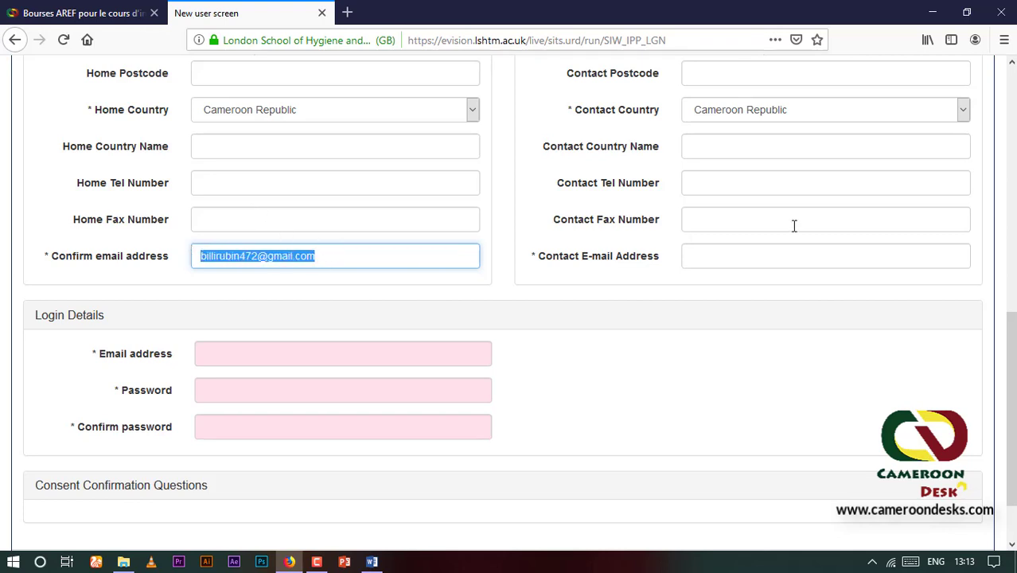
{"action": "left_click", "coordinate": [774, 256]}
{"action": "key", "text": "ctrl+v"}
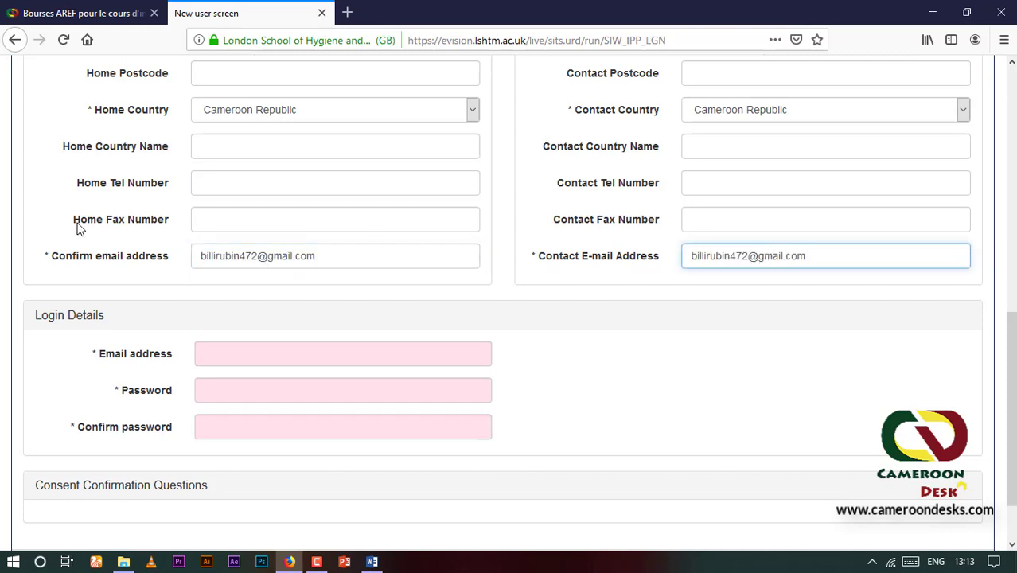
Paste the e-mail as login e-mail, fill the password field, and submit the new-user form
{"action": "scroll", "coordinate": [207, 335], "scroll_direction": "down", "scroll_amount": 2}
{"action": "left_click", "coordinate": [233, 270]}
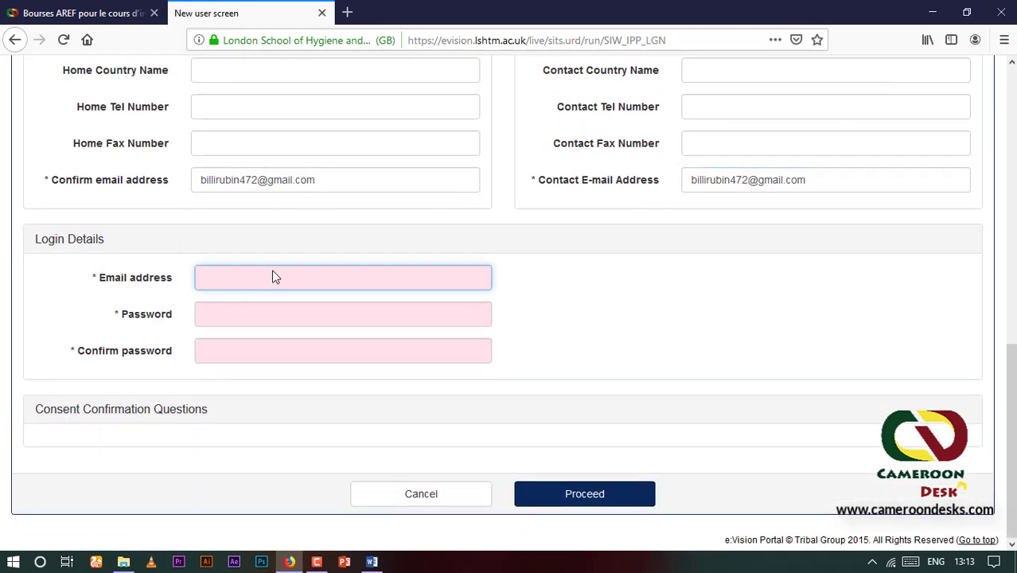
{"action": "key", "text": "ctrl+v"}
{"action": "left_click", "coordinate": [260, 310]}
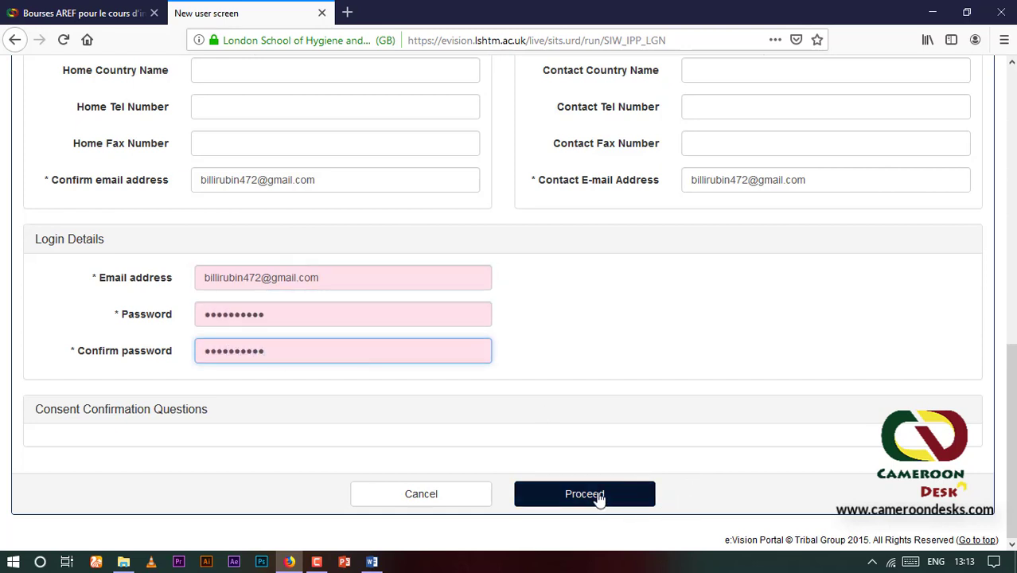
{"action": "left_click", "coordinate": [599, 496]}
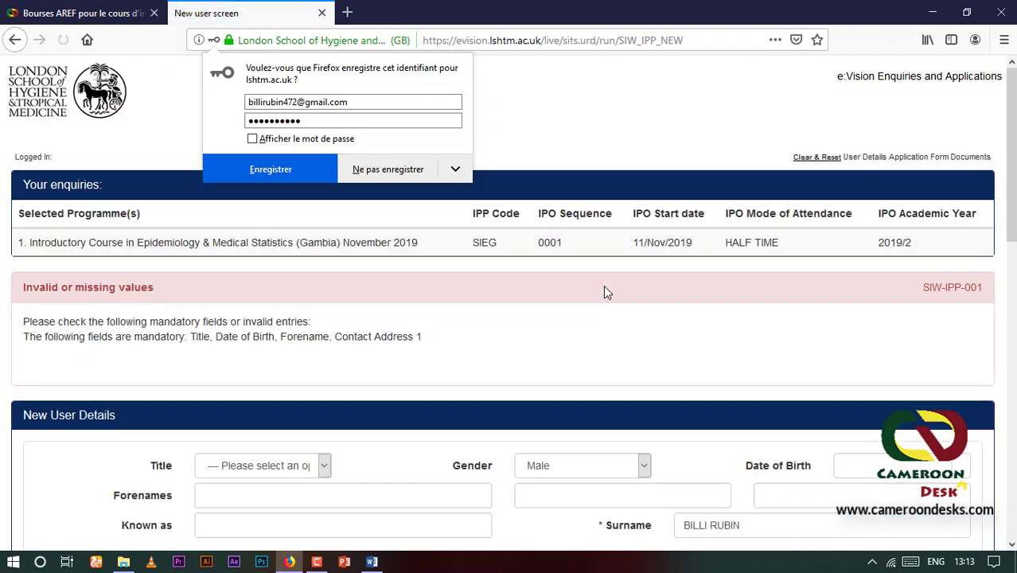
Set the title to Mr and enter the applicant's forenames and date of birth
{"action": "left_click", "coordinate": [603, 291]}
{"action": "scroll", "coordinate": [603, 291], "scroll_direction": "down", "scroll_amount": 2}
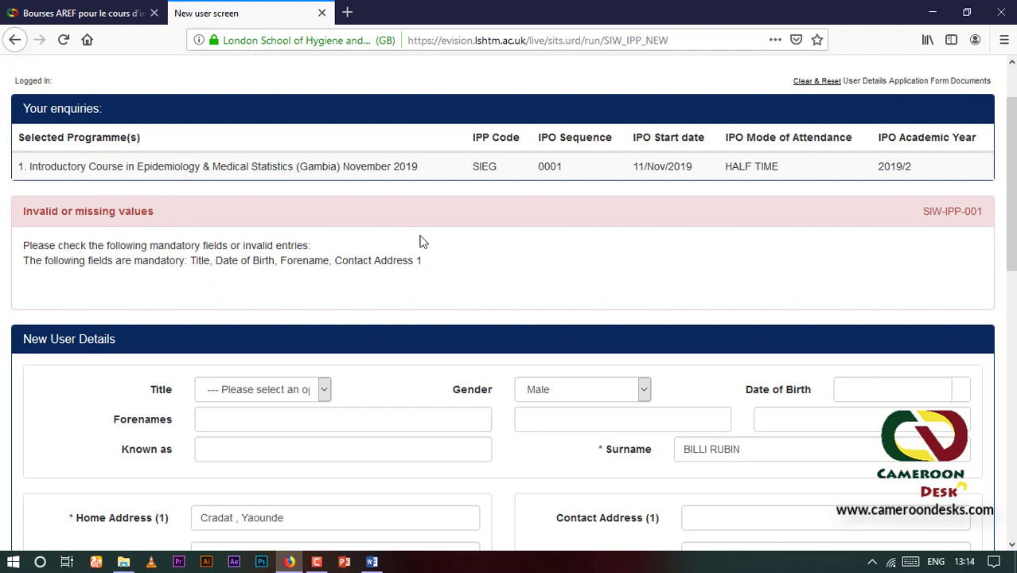
{"action": "left_click", "coordinate": [319, 394]}
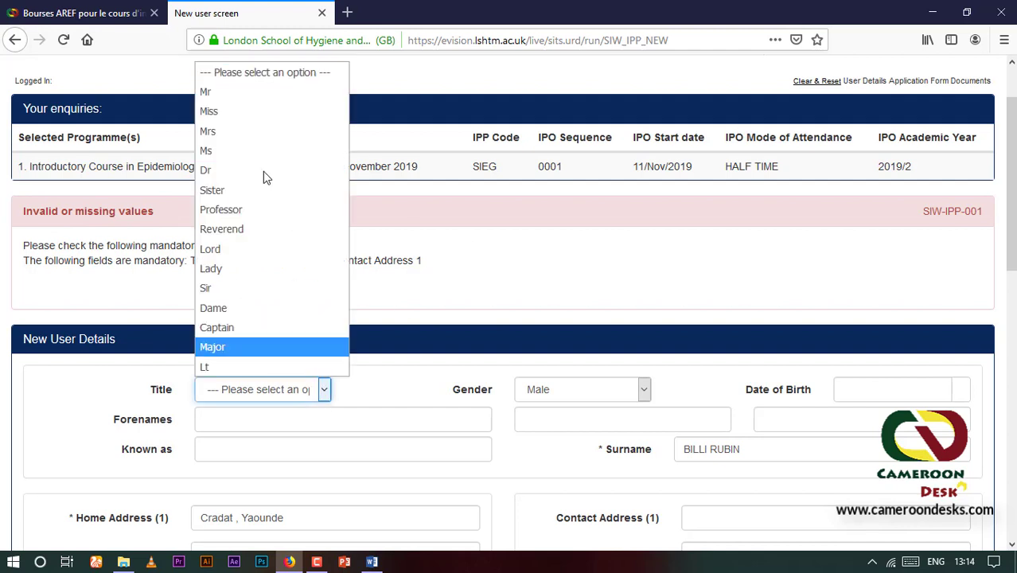
{"action": "left_click", "coordinate": [225, 99]}
{"action": "left_click", "coordinate": [259, 422]}
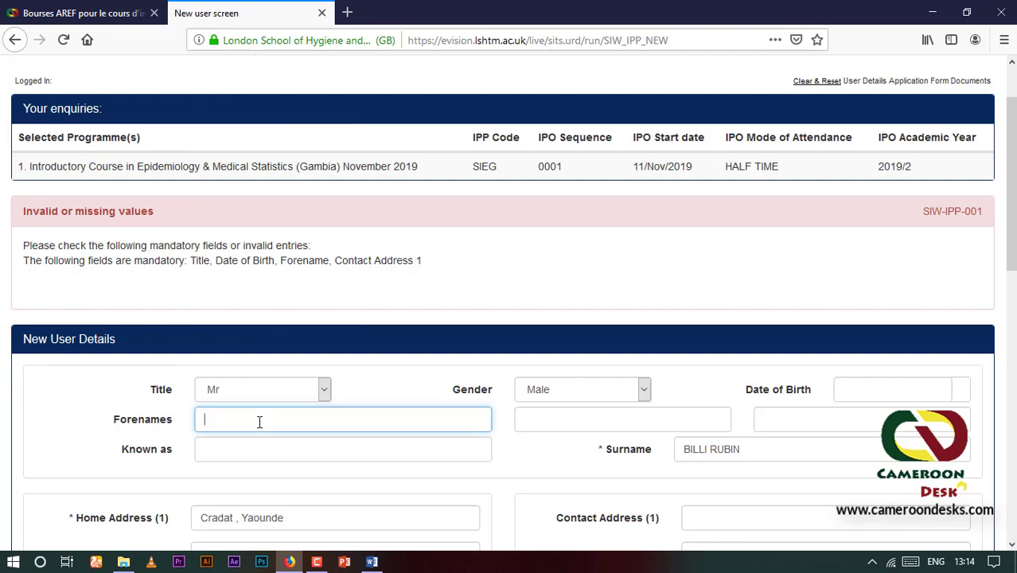
{"action": "left_click", "coordinate": [551, 421]}
{"action": "type", "text": "Rubin"}
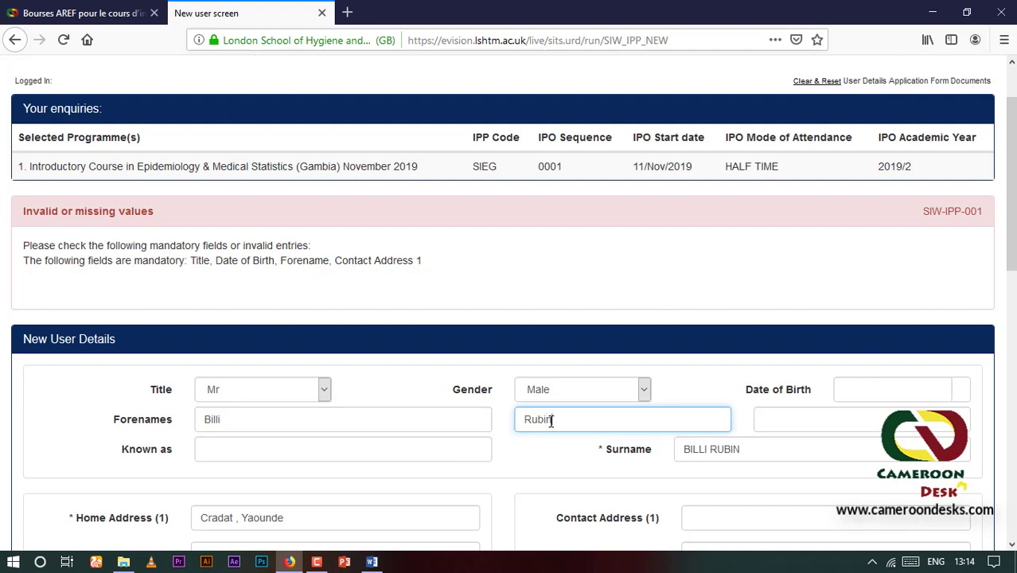
{"action": "left_click", "coordinate": [896, 383]}
{"action": "scroll", "coordinate": [885, 370], "scroll_direction": "down", "scroll_amount": 2}
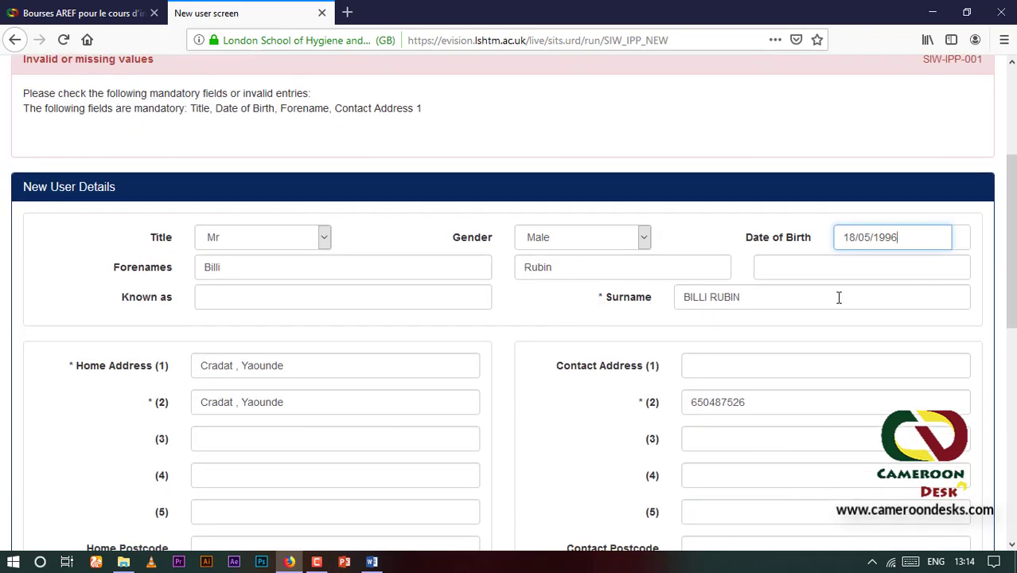
Copy the phone number into Contact Address line 1 and resubmit the form
{"action": "left_click", "coordinate": [719, 367]}
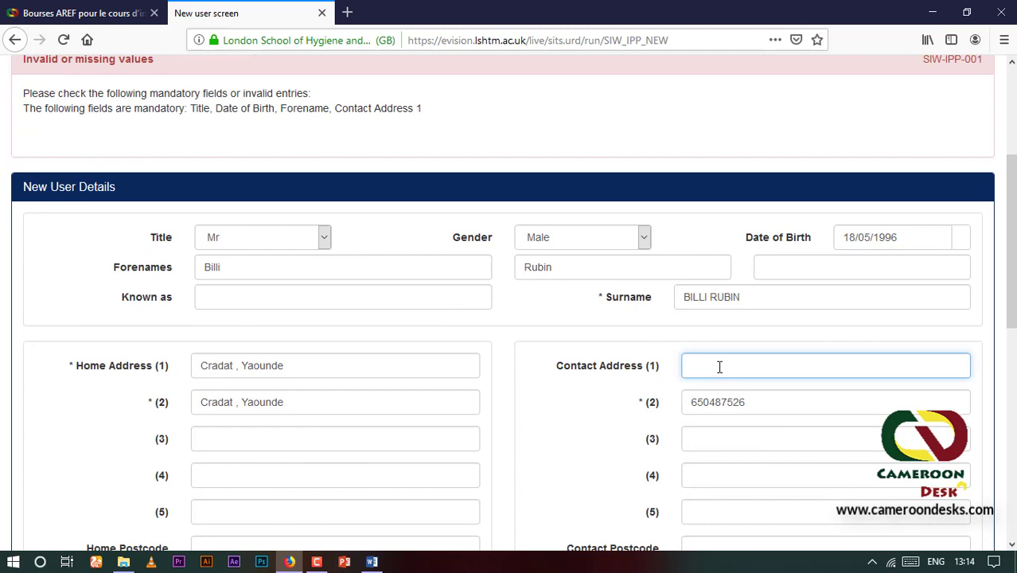
{"action": "left_click_drag", "start_coordinate": [746, 401], "coordinate": [681, 404]}
{"action": "key", "text": "ctrl+c"}
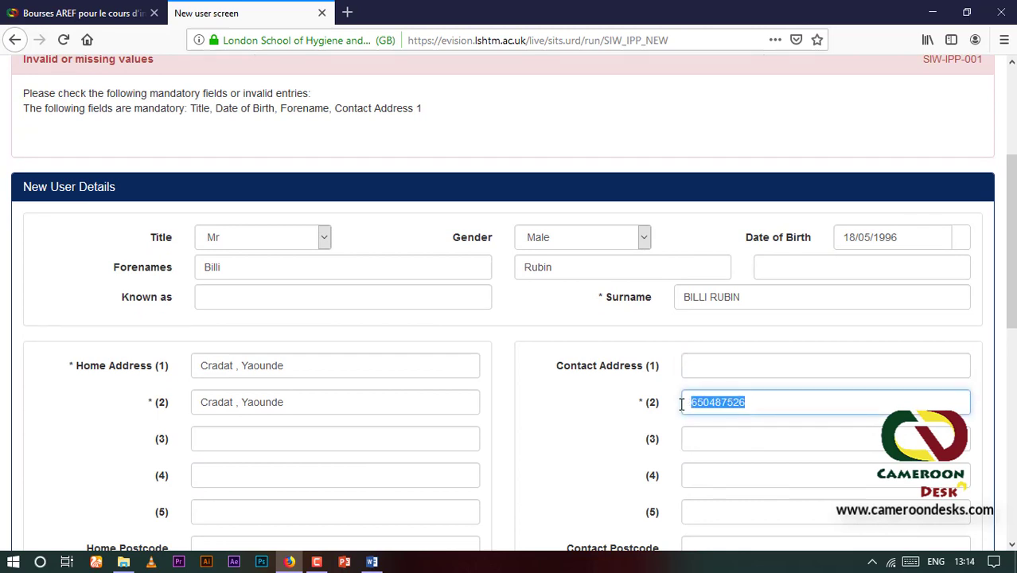
{"action": "left_click", "coordinate": [705, 365]}
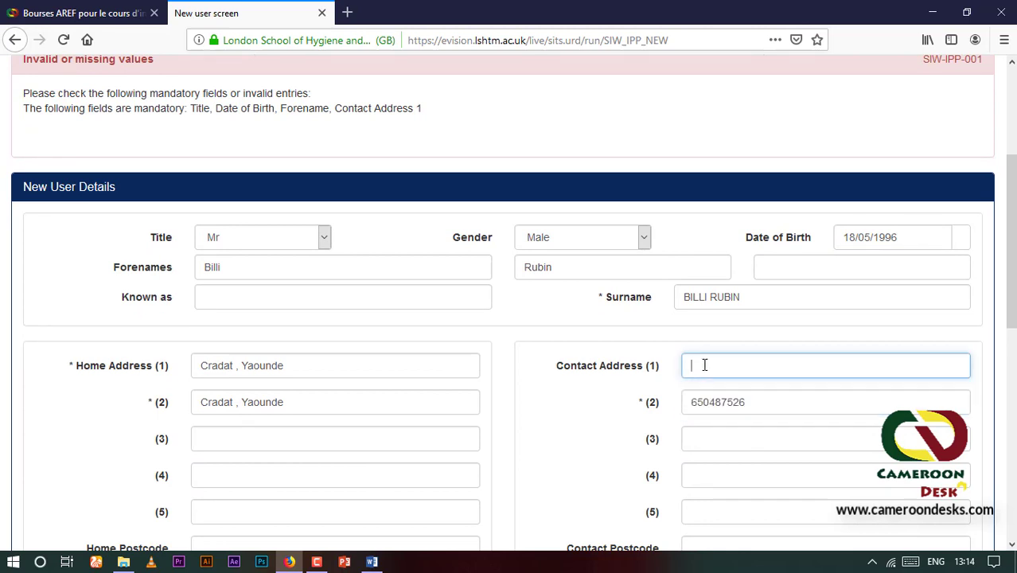
{"action": "key", "text": "ctrl+v"}
{"action": "scroll", "coordinate": [201, 298], "scroll_direction": "down", "scroll_amount": 2}
{"action": "scroll", "coordinate": [395, 380], "scroll_direction": "down", "scroll_amount": 10}
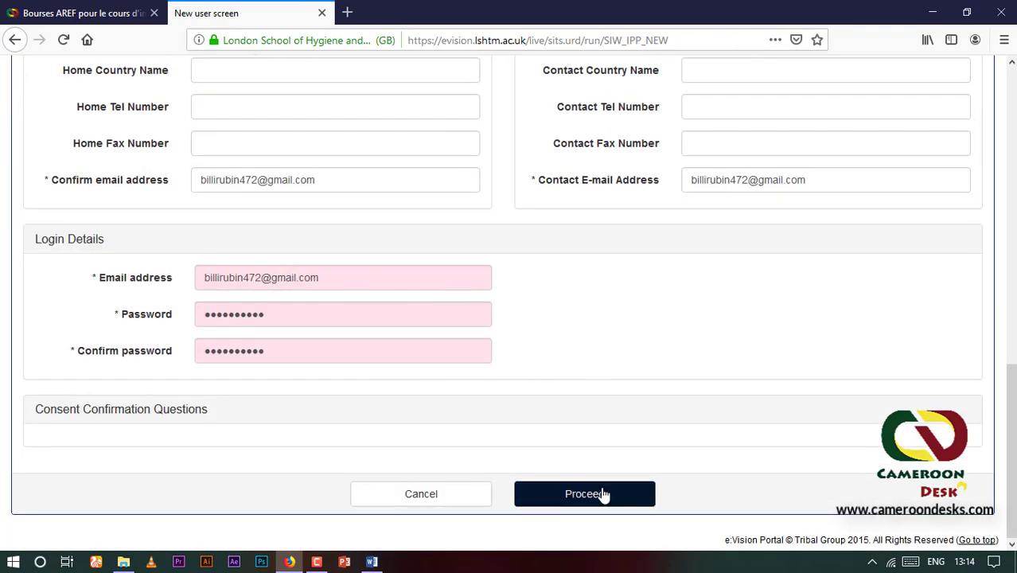
{"action": "left_click", "coordinate": [595, 496]}
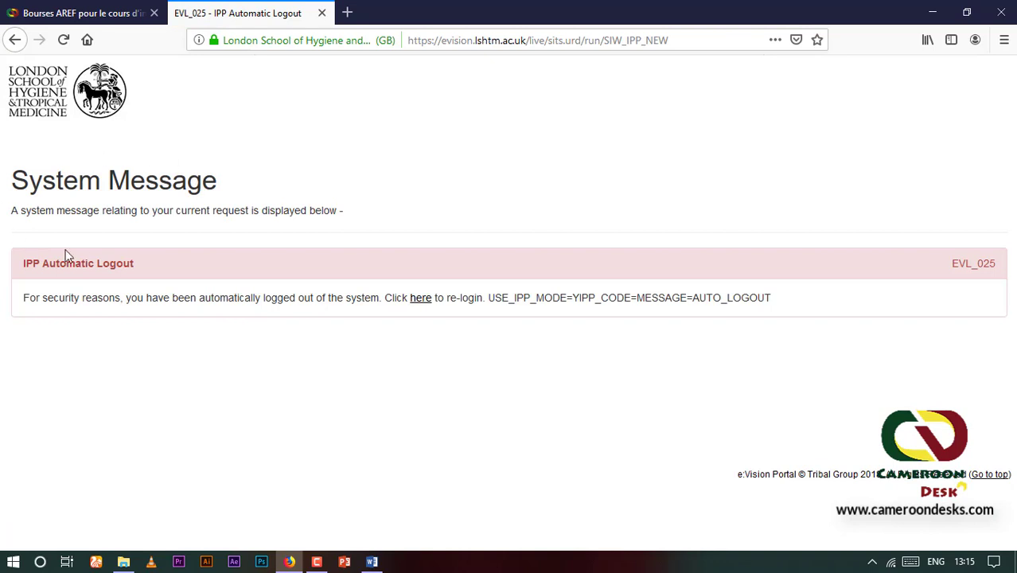
Log back into e:Vision with the account username and password, declining to save the password
{"action": "left_click", "coordinate": [420, 305]}
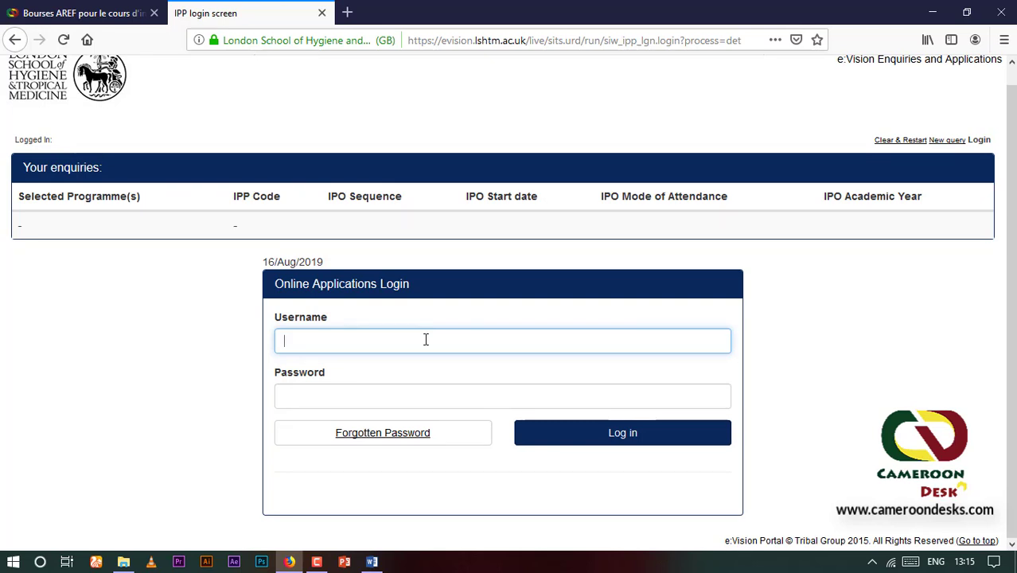
{"action": "key", "text": "BackSpace"}
{"action": "key", "text": "BackSpace"}
{"action": "key", "text": "ctrl+v"}
{"action": "left_click", "coordinate": [399, 395]}
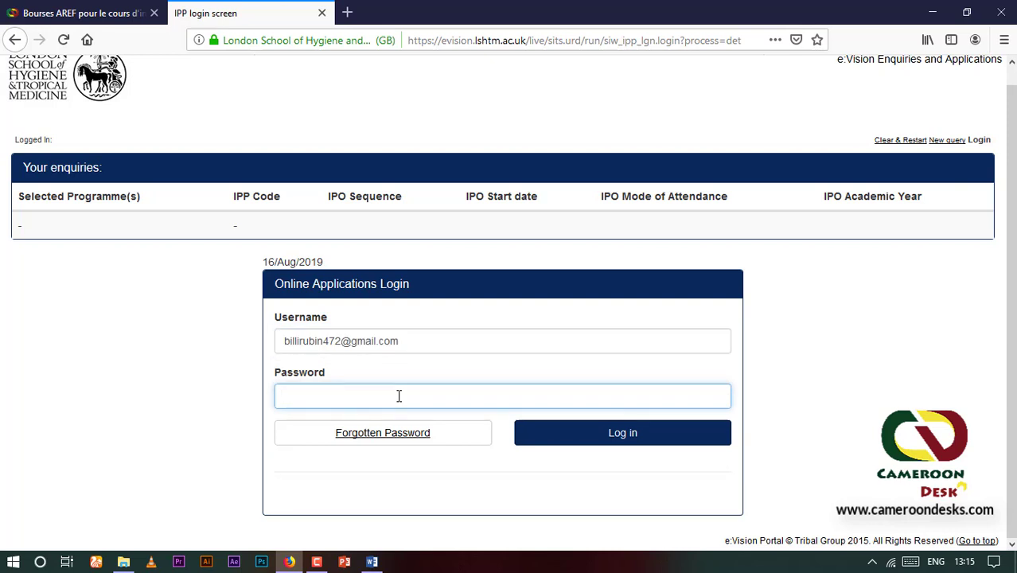
{"action": "key", "text": "ctrl+v"}
{"action": "left_click", "coordinate": [660, 443]}
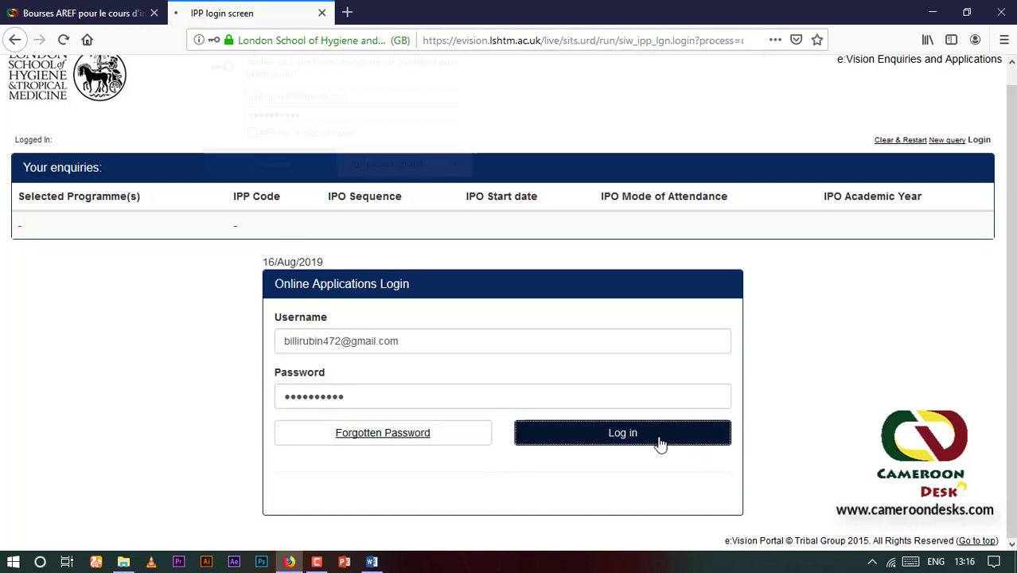
{"action": "left_click", "coordinate": [380, 168]}
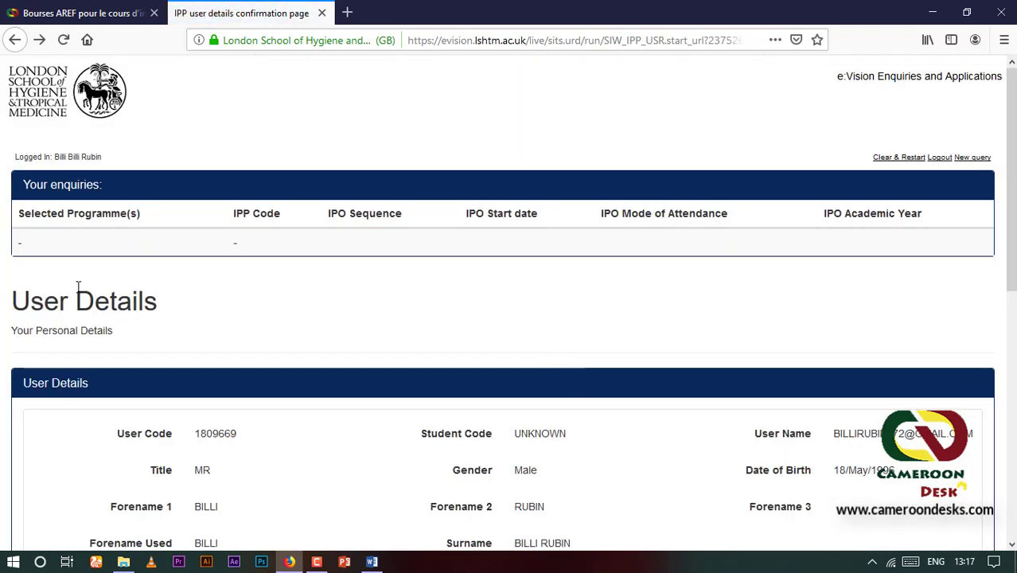
Reopen the LSHTM Gambia course page from the Cameroon Desk article and start Apply now
{"action": "left_click", "coordinate": [61, 11]}
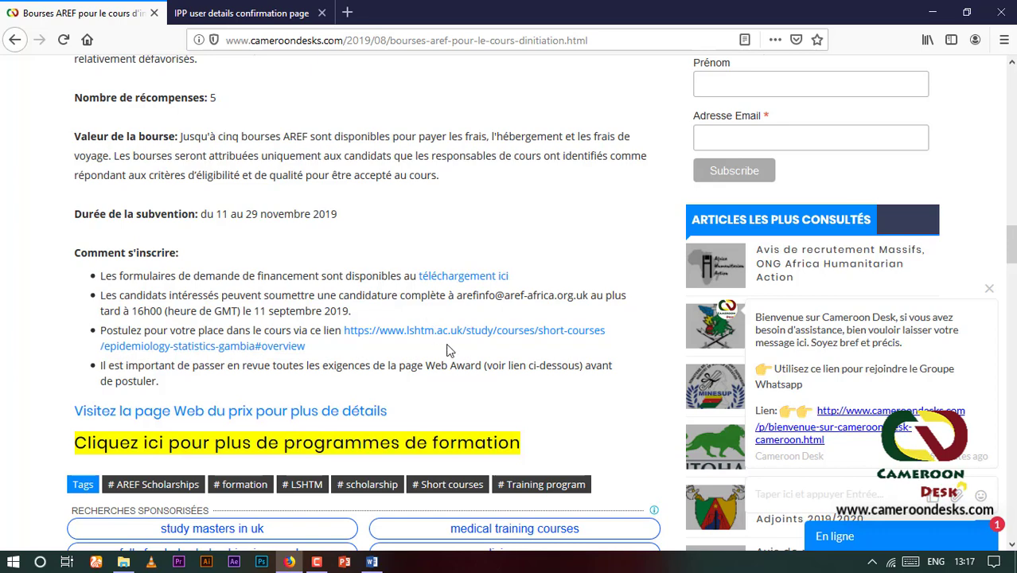
{"action": "right_click", "coordinate": [241, 354]}
{"action": "left_click", "coordinate": [319, 368]}
{"action": "left_click", "coordinate": [249, 9]}
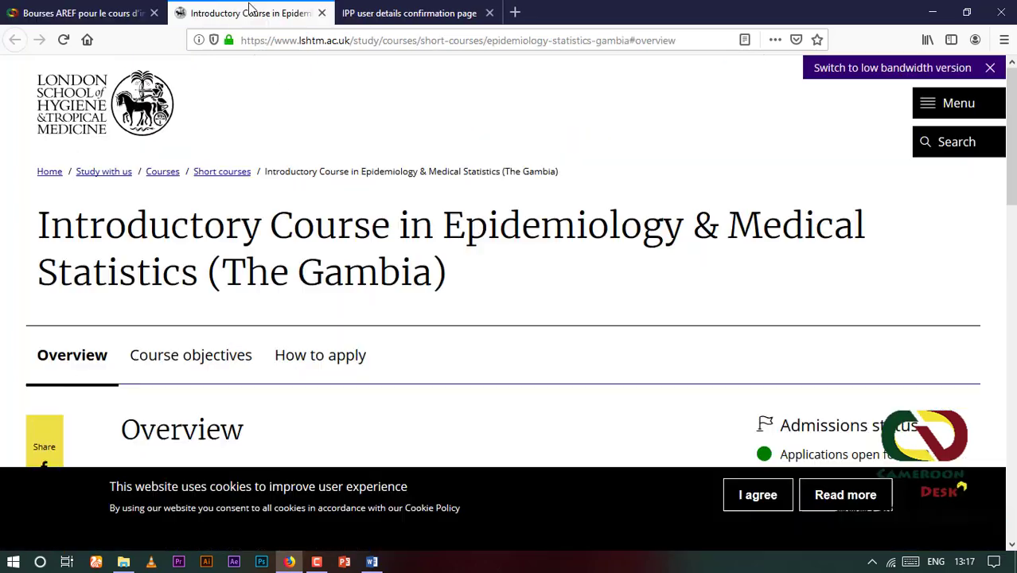
{"action": "scroll", "coordinate": [332, 373], "scroll_direction": "down", "scroll_amount": 5}
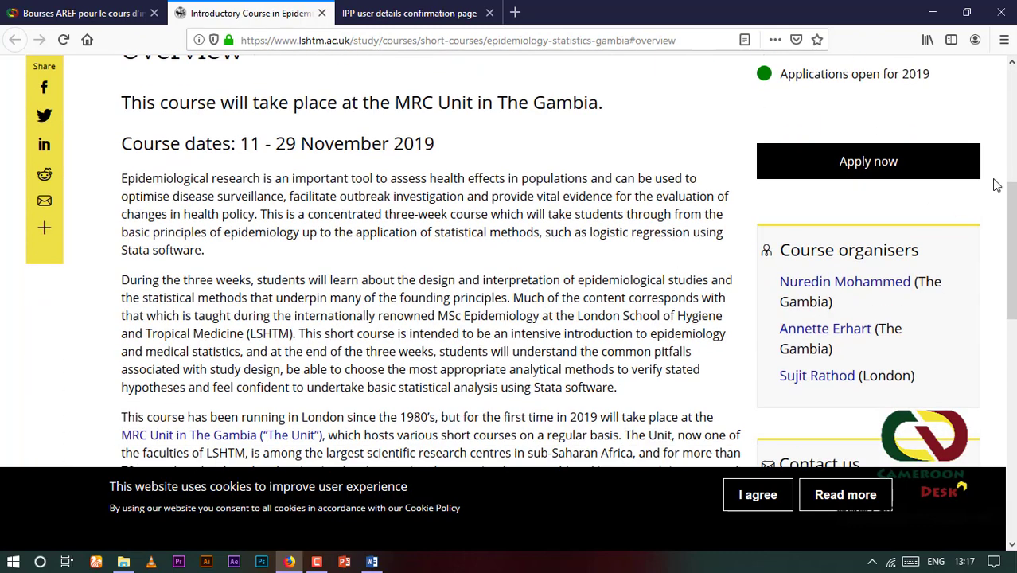
{"action": "left_click", "coordinate": [855, 160]}
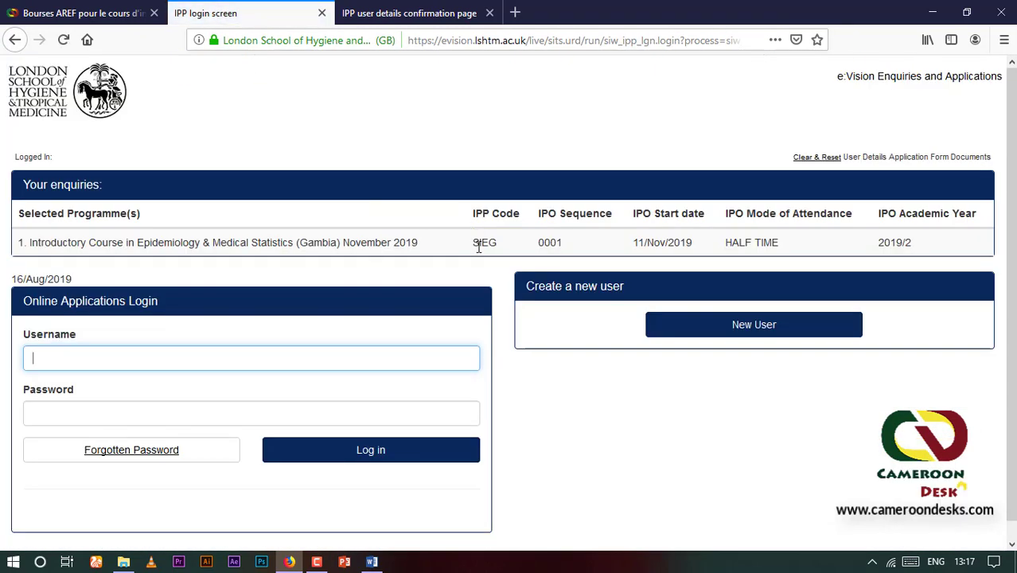
Log into the application portal and proceed from user details to application page 1 of 8
{"action": "scroll", "coordinate": [407, 216], "scroll_direction": "down", "scroll_amount": 1}
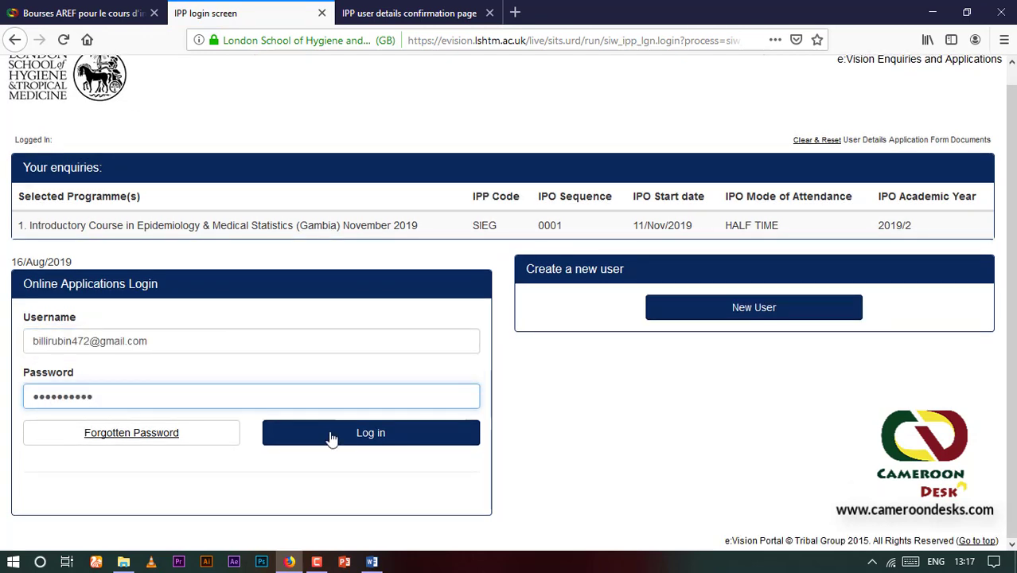
{"action": "left_click", "coordinate": [390, 441]}
{"action": "left_click", "coordinate": [387, 169]}
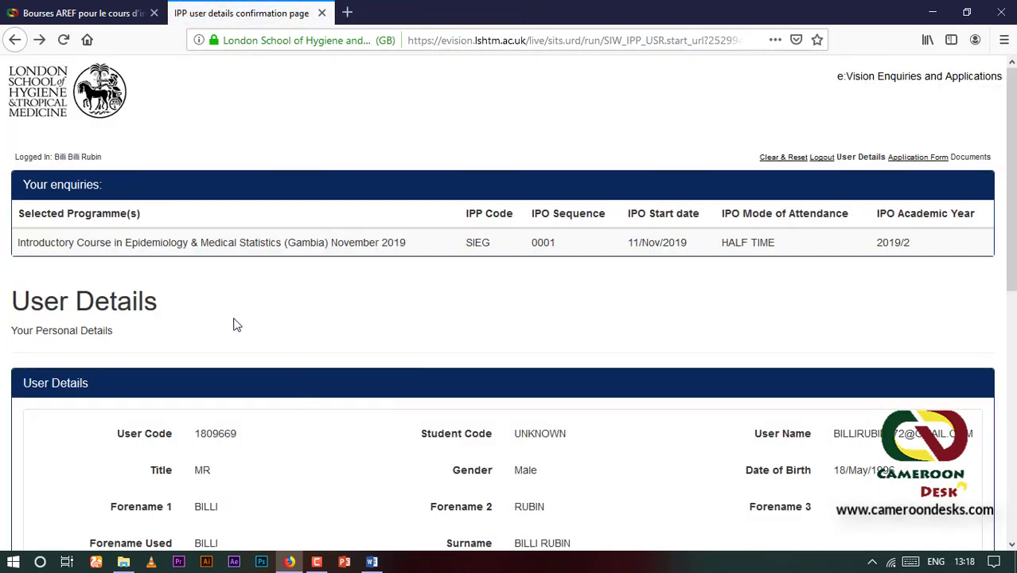
{"action": "scroll", "coordinate": [377, 343], "scroll_direction": "down", "scroll_amount": 1}
{"action": "scroll", "coordinate": [366, 338], "scroll_direction": "down", "scroll_amount": 10}
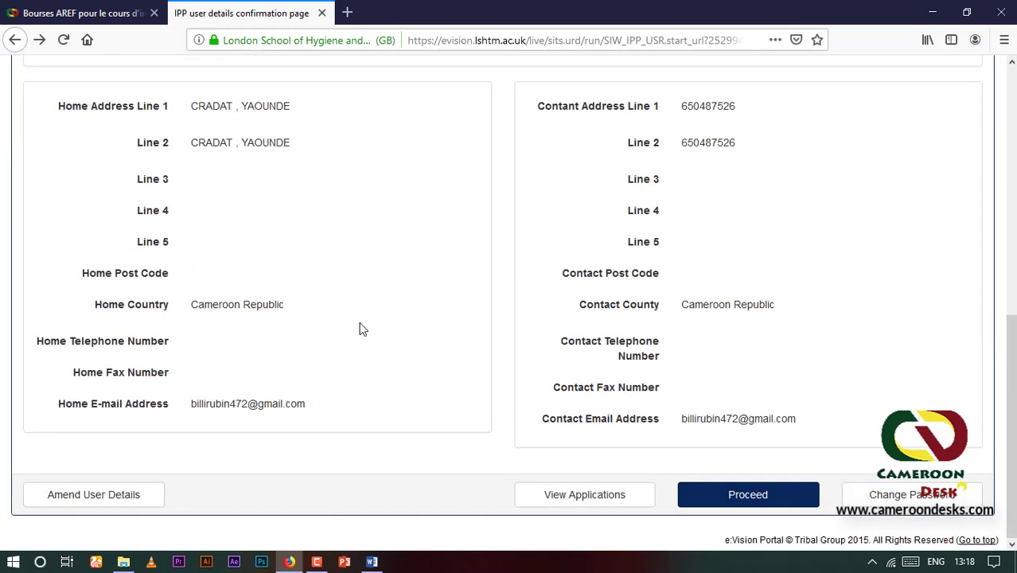
{"action": "left_click", "coordinate": [745, 498]}
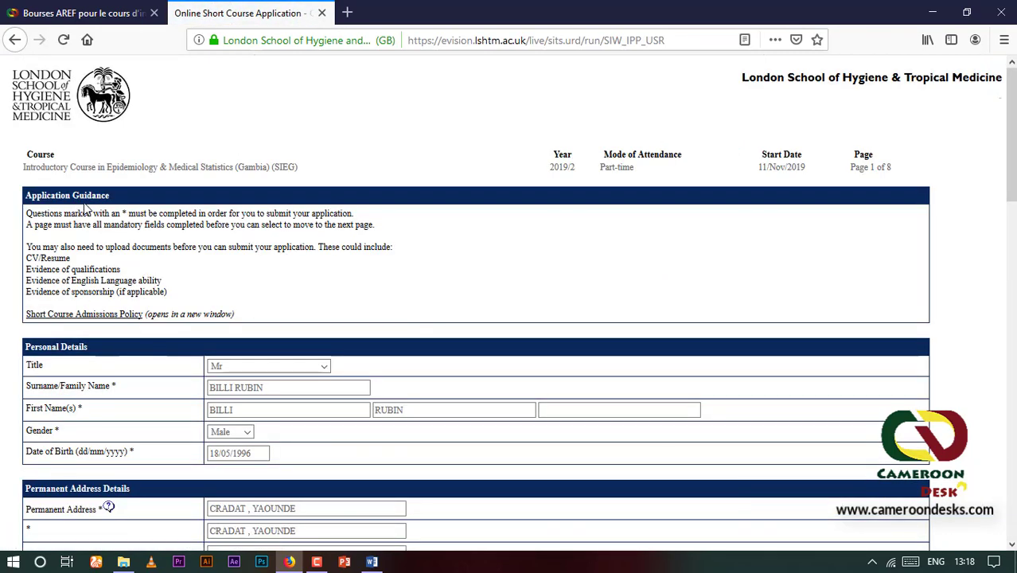
Fill in the correspondence address postcode
{"action": "scroll", "coordinate": [118, 332], "scroll_direction": "down", "scroll_amount": 3}
{"action": "scroll", "coordinate": [128, 270], "scroll_direction": "up", "scroll_amount": 3}
{"action": "scroll", "coordinate": [102, 379], "scroll_direction": "down", "scroll_amount": 3}
{"action": "scroll", "coordinate": [102, 379], "scroll_direction": "up", "scroll_amount": 3}
{"action": "scroll", "coordinate": [127, 318], "scroll_direction": "down", "scroll_amount": 8}
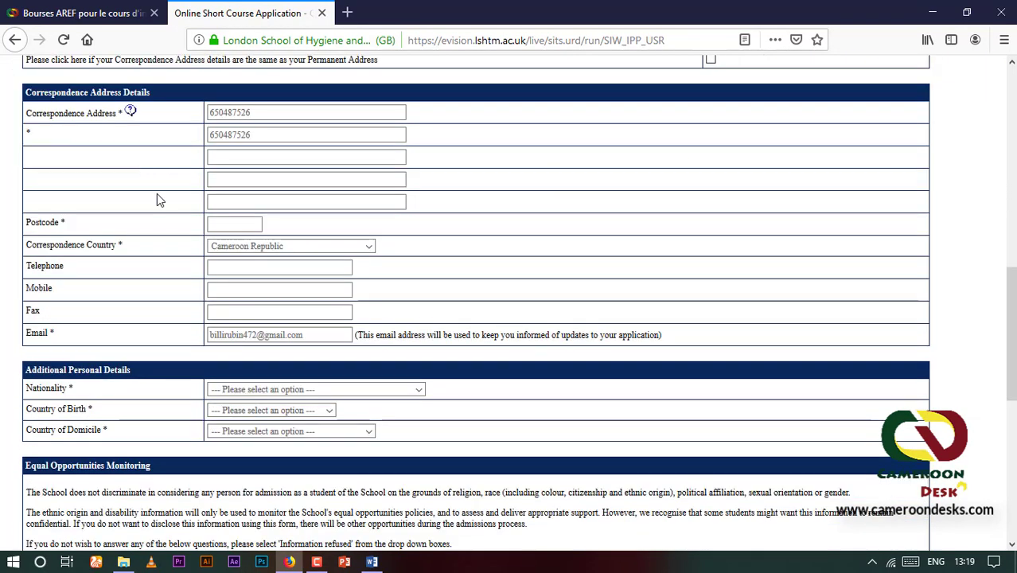
{"action": "left_click", "coordinate": [211, 227]}
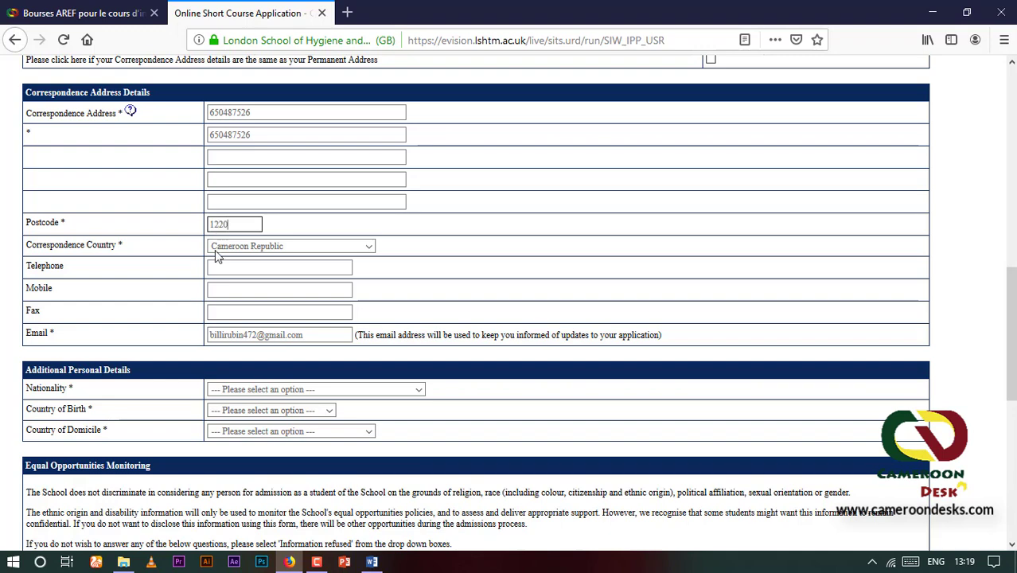
Set the nationality to Cameroon Republic
{"action": "scroll", "coordinate": [239, 285], "scroll_direction": "down", "scroll_amount": 2}
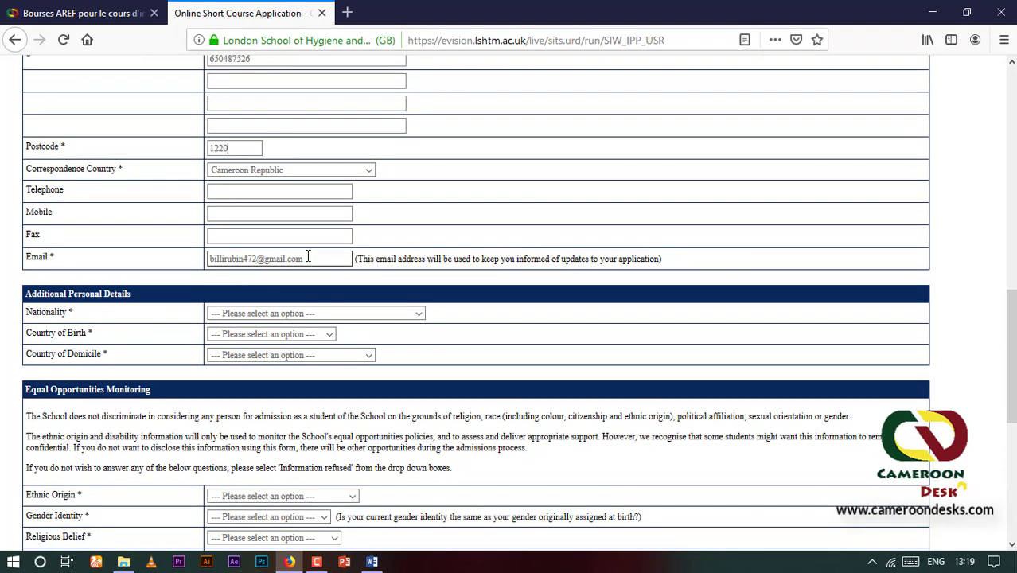
{"action": "scroll", "coordinate": [295, 382], "scroll_direction": "down", "scroll_amount": 3}
{"action": "scroll", "coordinate": [273, 360], "scroll_direction": "down", "scroll_amount": 1}
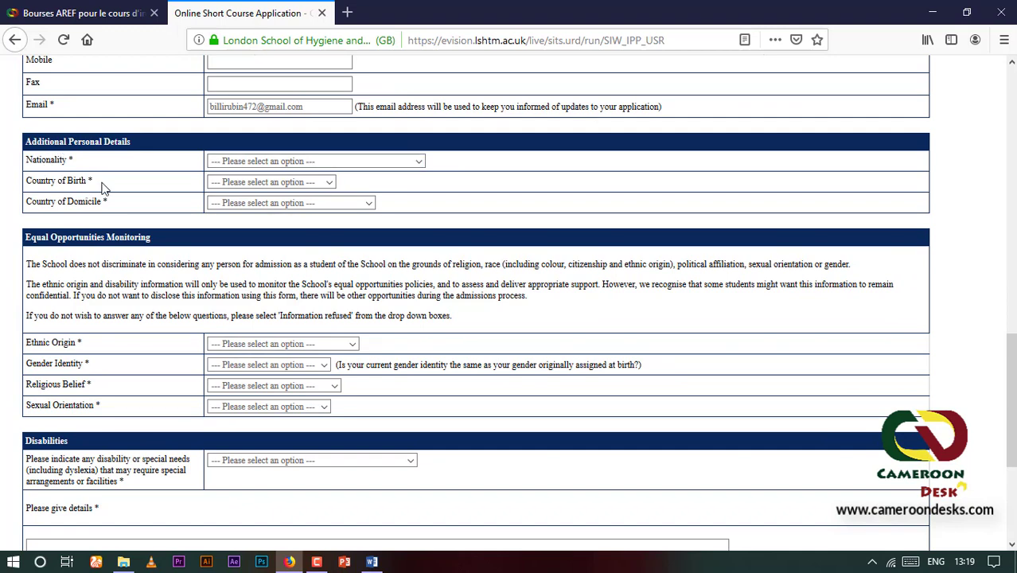
{"action": "left_click", "coordinate": [418, 162]}
{"action": "scroll", "coordinate": [268, 355], "scroll_direction": "down", "scroll_amount": 4}
{"action": "scroll", "coordinate": [248, 211], "scroll_direction": "down", "scroll_amount": 7}
{"action": "left_click", "coordinate": [248, 211]}
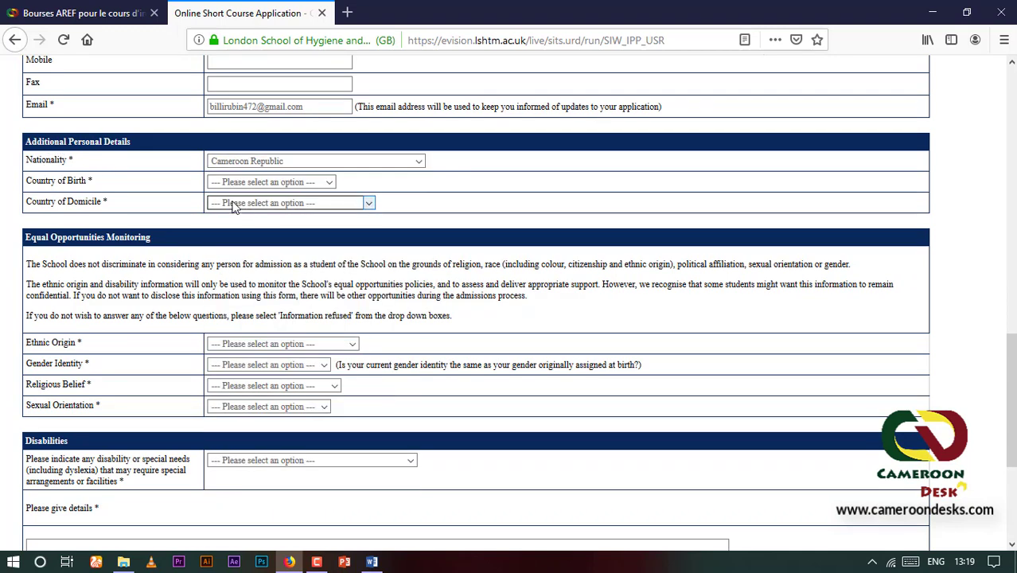
Set Country of Birth and Country of Domicile to Cameroon Republic
{"action": "left_click", "coordinate": [330, 183]}
{"action": "scroll", "coordinate": [248, 433], "scroll_direction": "down", "scroll_amount": 4}
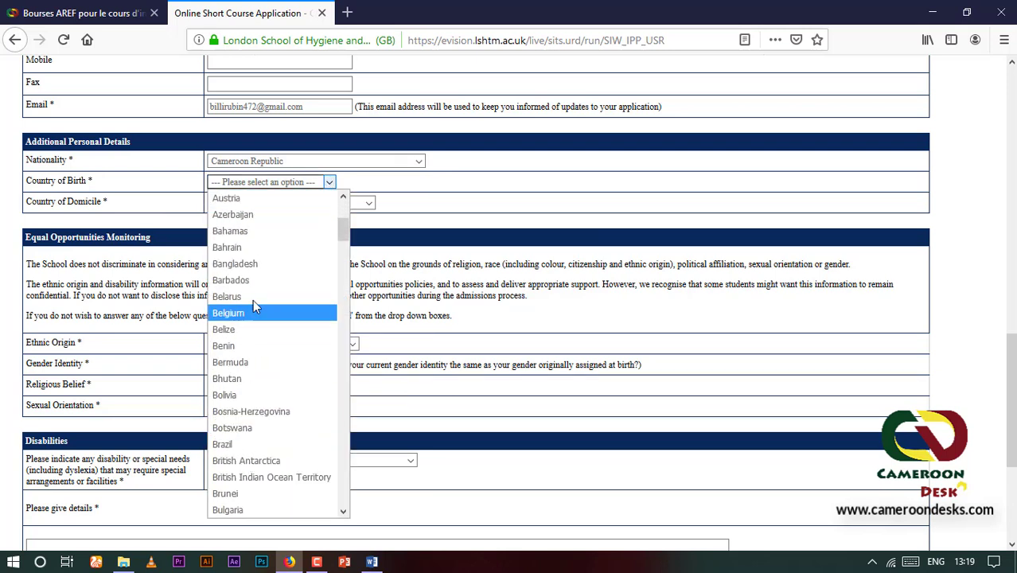
{"action": "scroll", "coordinate": [253, 300], "scroll_direction": "up", "scroll_amount": 1}
{"action": "scroll", "coordinate": [244, 400], "scroll_direction": "down", "scroll_amount": 3}
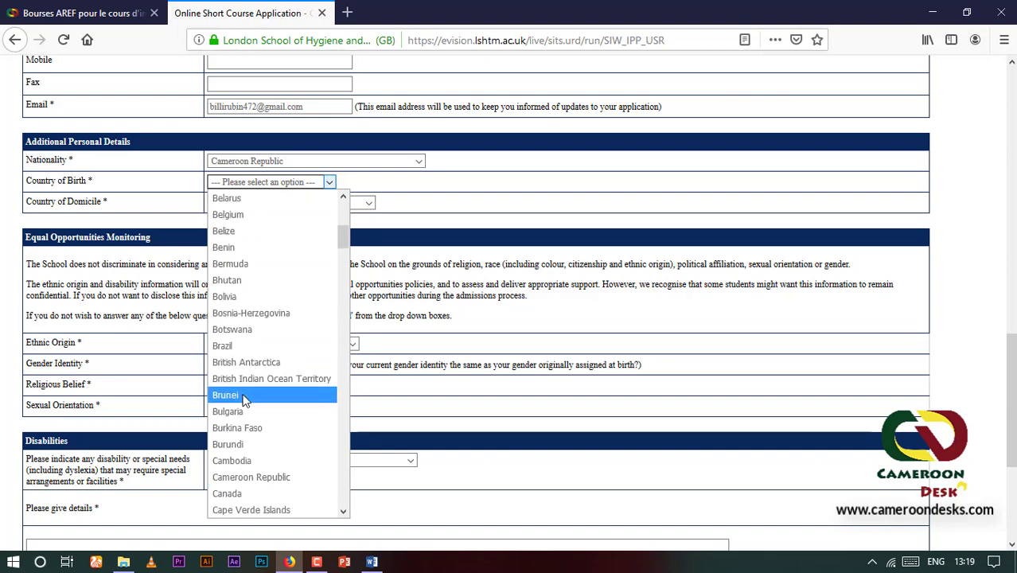
{"action": "left_click", "coordinate": [244, 476]}
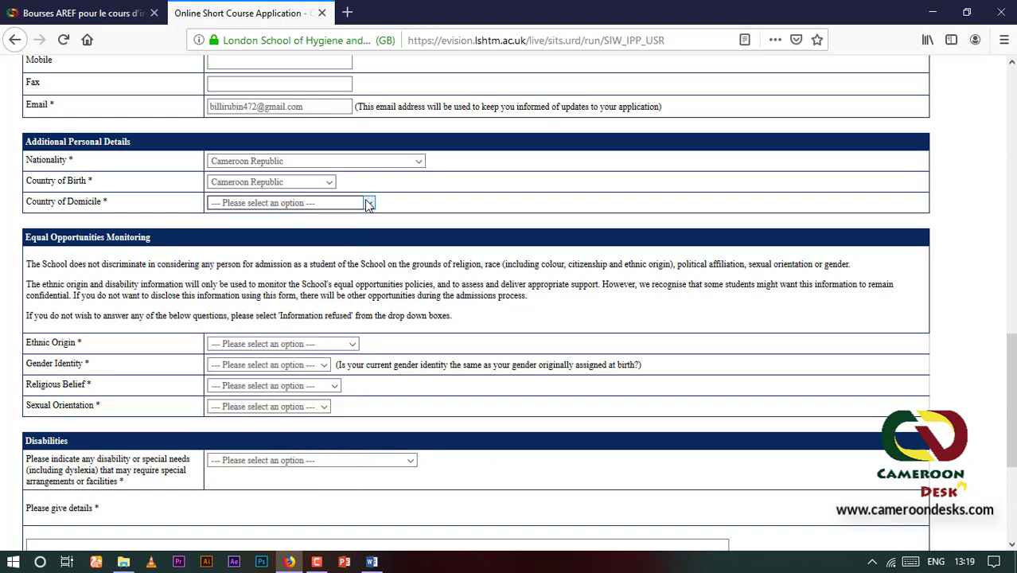
{"action": "left_click", "coordinate": [368, 204]}
{"action": "scroll", "coordinate": [267, 399], "scroll_direction": "down", "scroll_amount": 4}
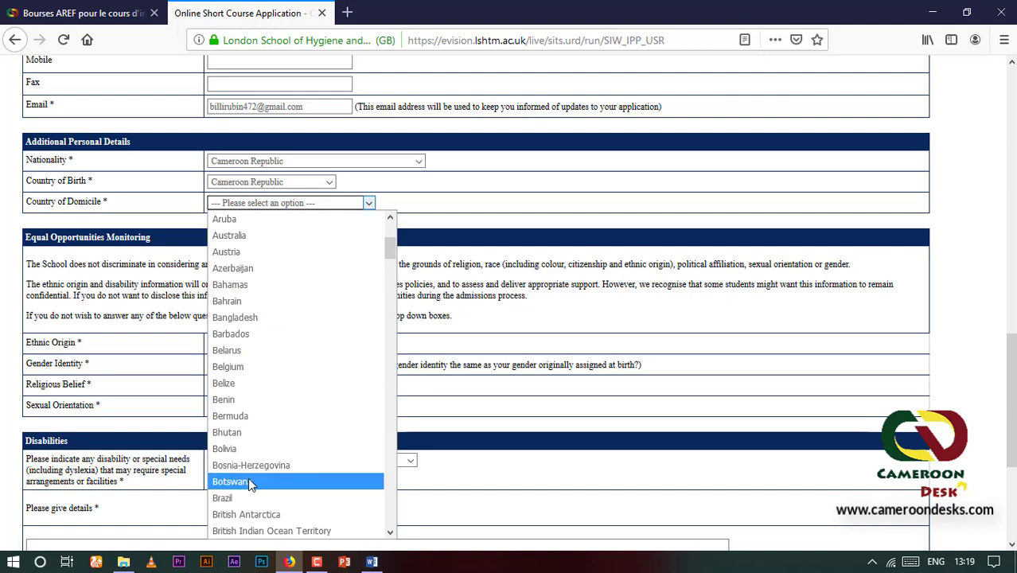
{"action": "scroll", "coordinate": [249, 466], "scroll_direction": "down", "scroll_amount": 2}
{"action": "left_click", "coordinate": [278, 566]}
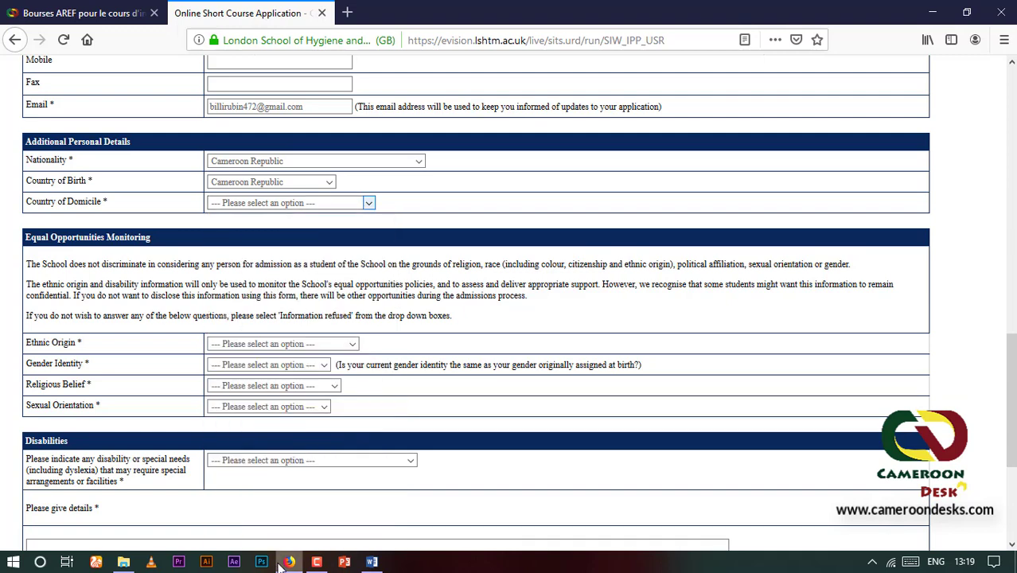
{"action": "left_click", "coordinate": [368, 203]}
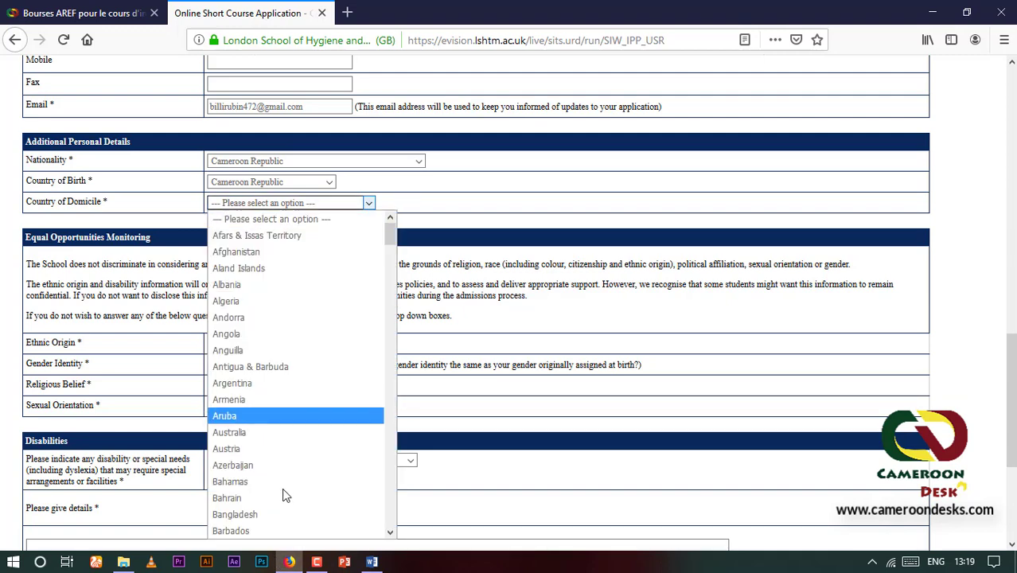
{"action": "scroll", "coordinate": [280, 485], "scroll_direction": "down", "scroll_amount": 8}
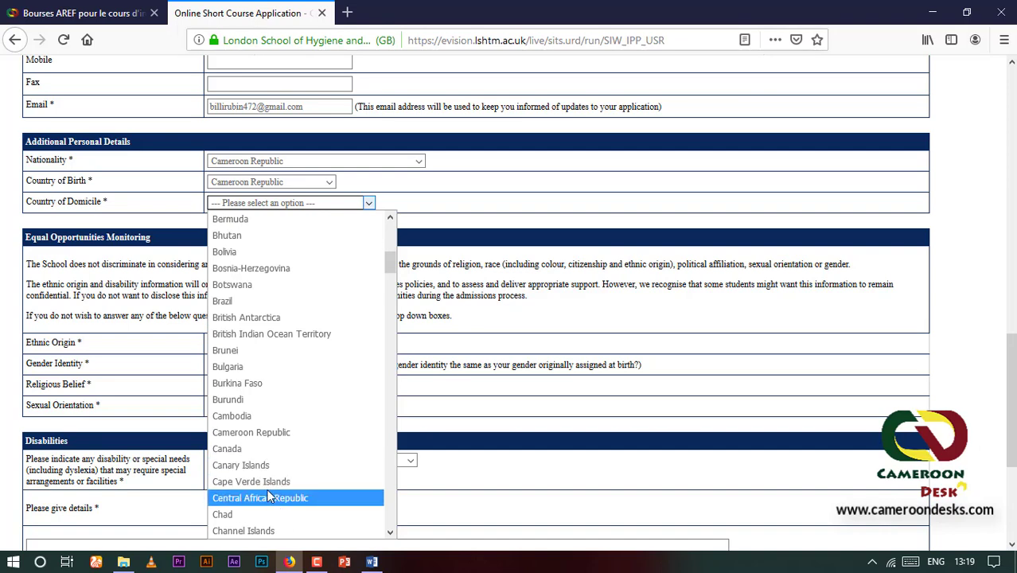
{"action": "left_click", "coordinate": [269, 431]}
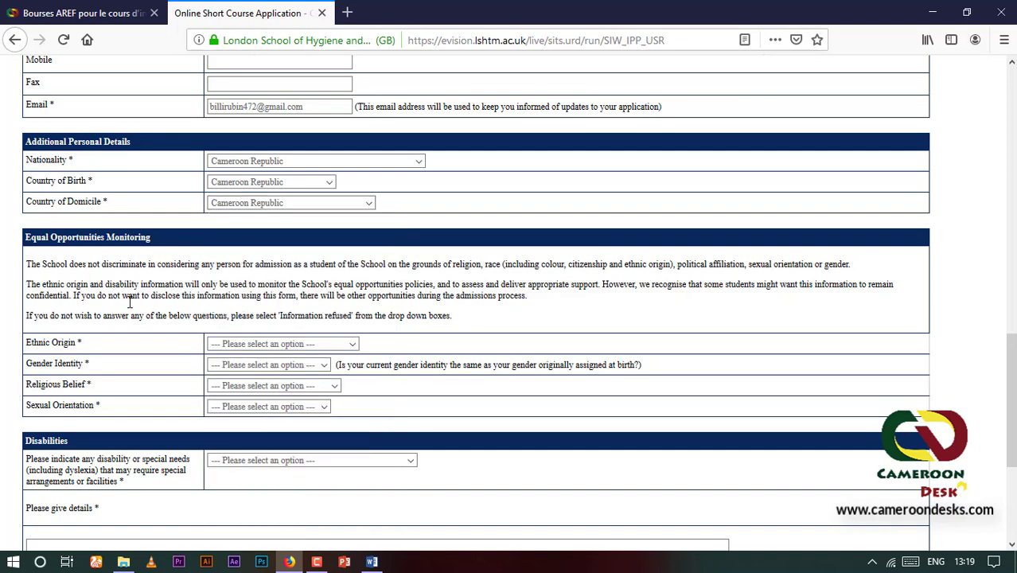
Answer ethnic origin Black or Black British - African, gender identity Yes, religious belief Christian
{"action": "scroll", "coordinate": [151, 338], "scroll_direction": "down", "scroll_amount": 3}
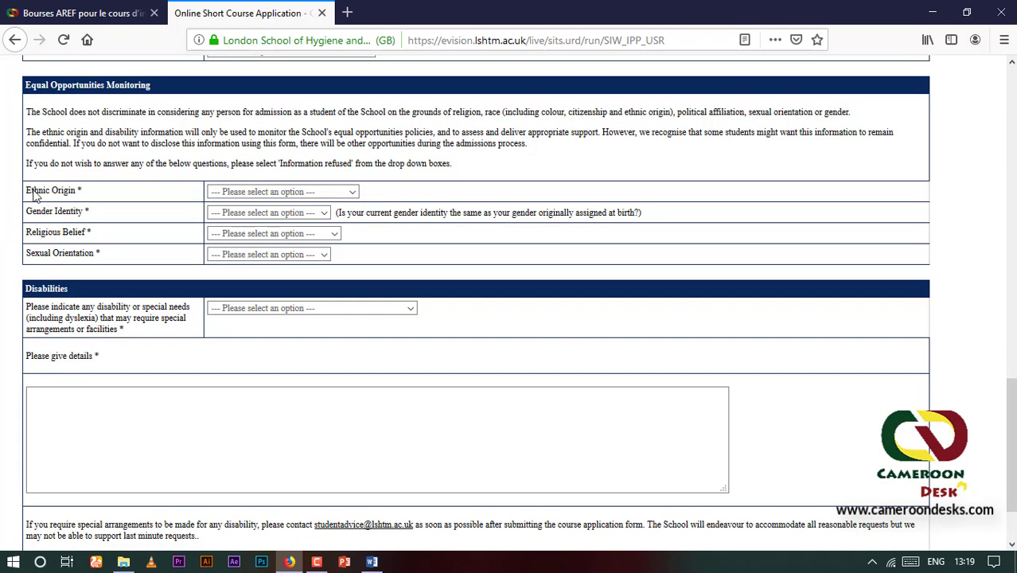
{"action": "left_click", "coordinate": [353, 193]}
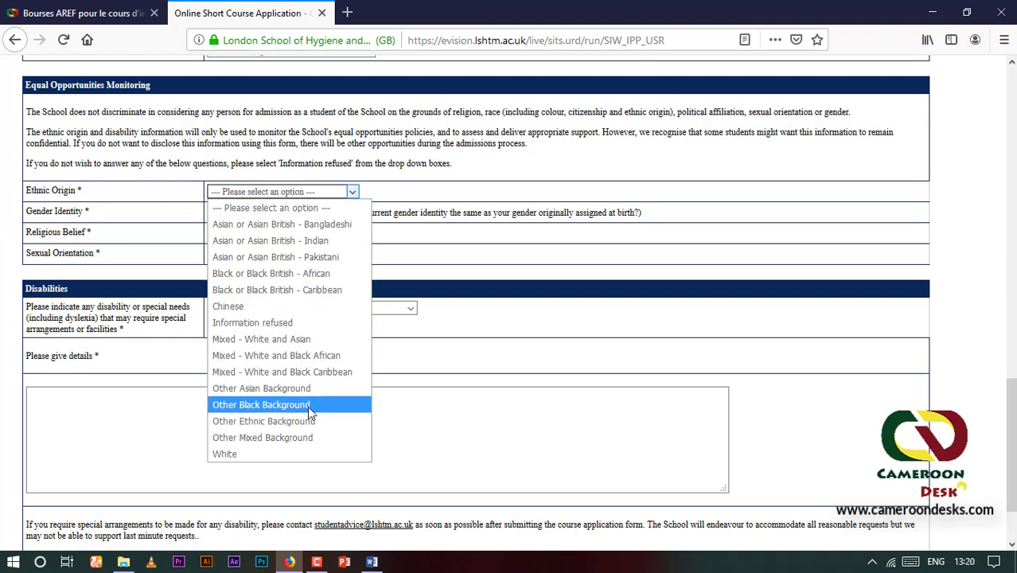
{"action": "left_click", "coordinate": [271, 273]}
{"action": "left_click", "coordinate": [267, 213]}
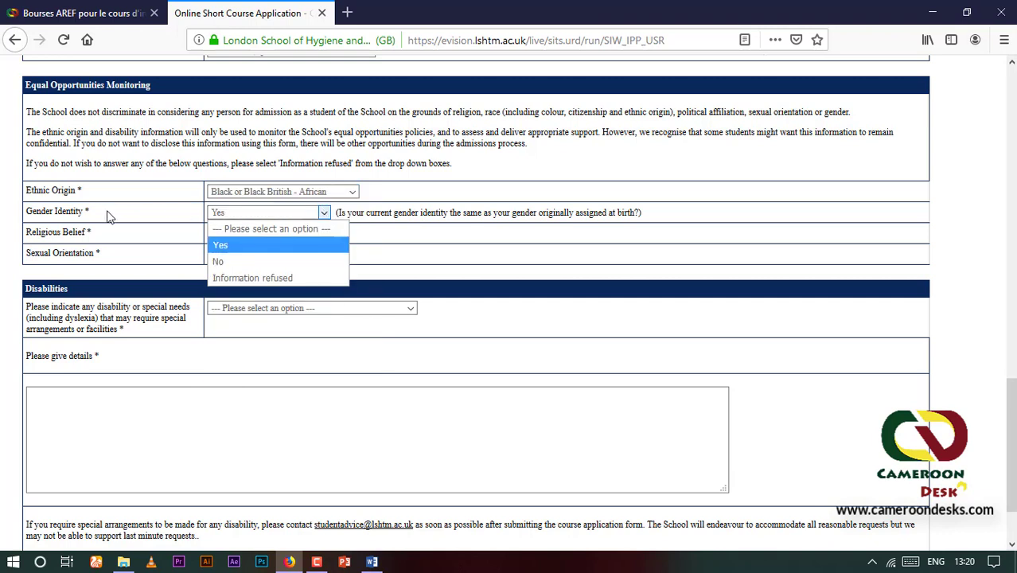
{"action": "left_click", "coordinate": [251, 246]}
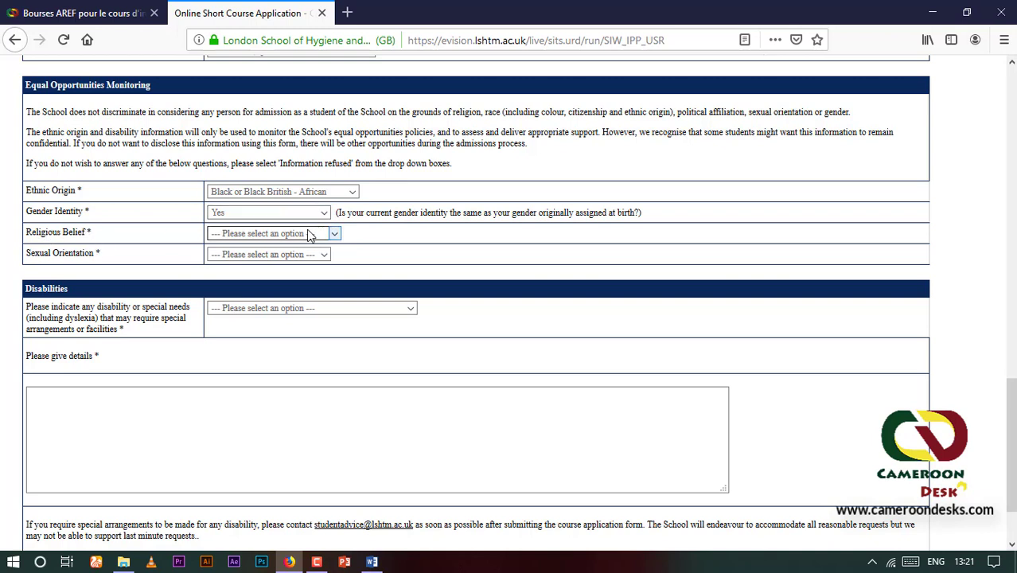
{"action": "left_click", "coordinate": [335, 235]}
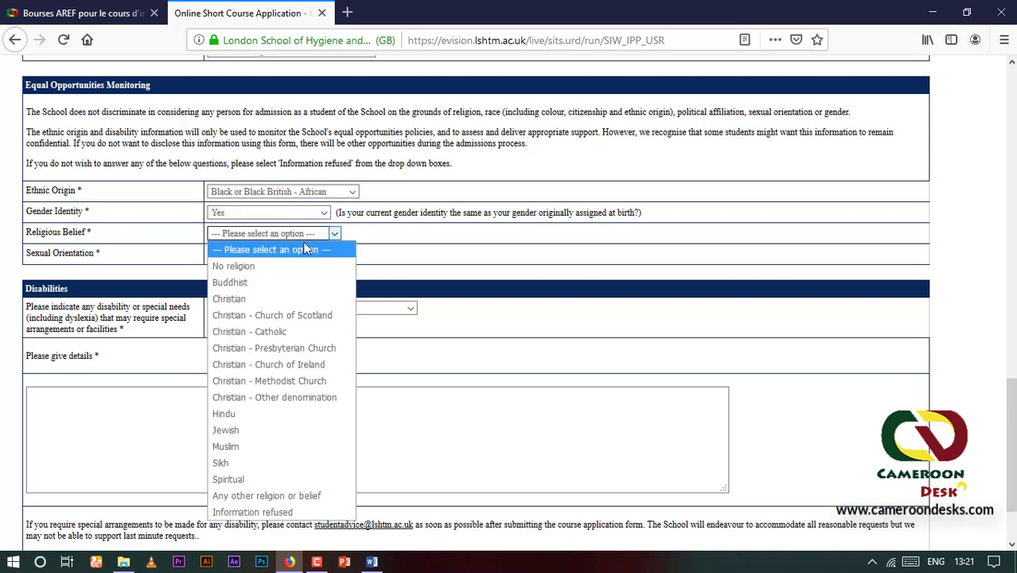
{"action": "left_click", "coordinate": [258, 301]}
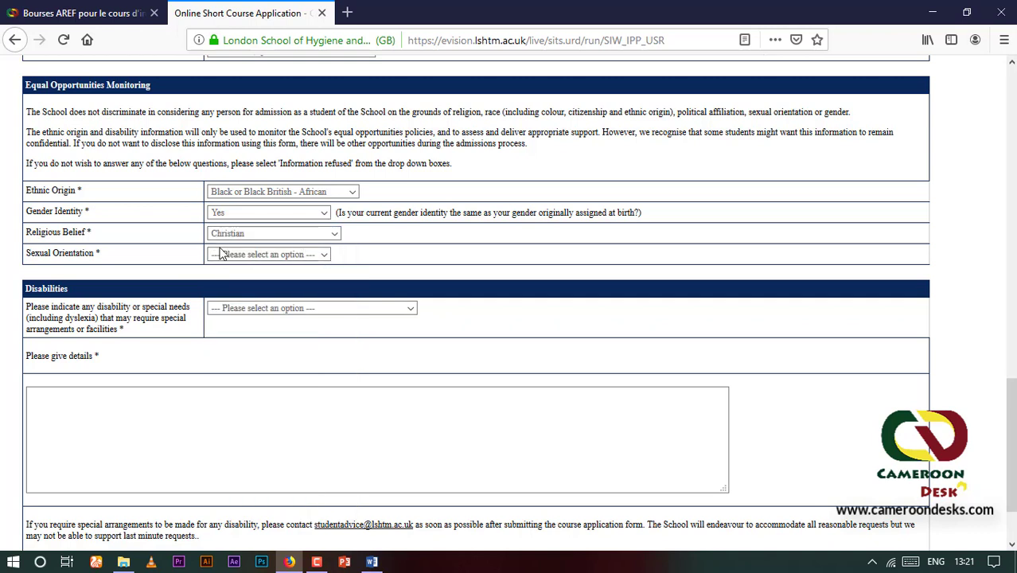
Set sexual orientation to Heterosexual and disability to No known disability
{"action": "left_click", "coordinate": [324, 255]}
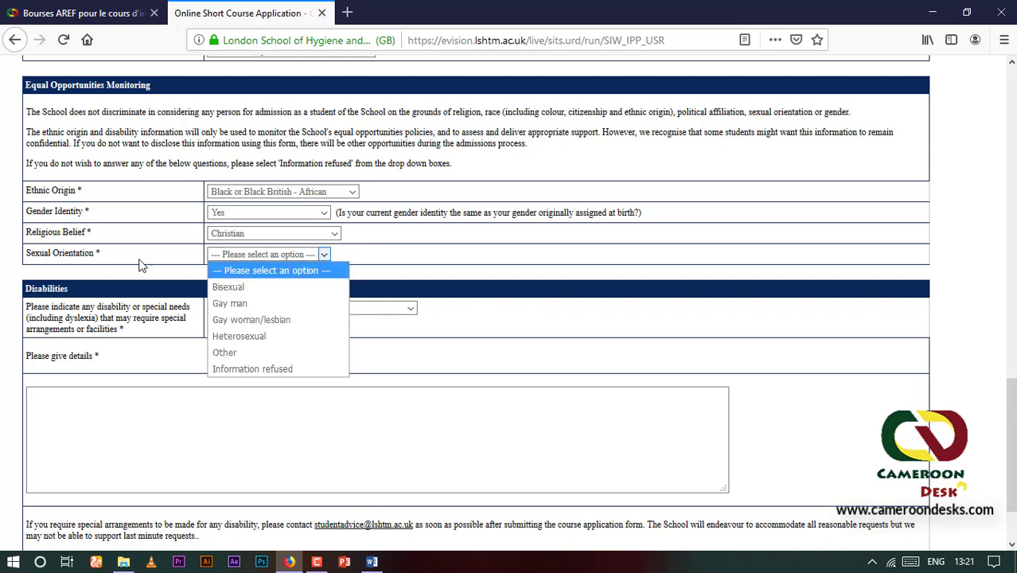
{"action": "left_click", "coordinate": [248, 335]}
{"action": "scroll", "coordinate": [162, 315], "scroll_direction": "down", "scroll_amount": 1}
{"action": "scroll", "coordinate": [161, 314], "scroll_direction": "down", "scroll_amount": 2}
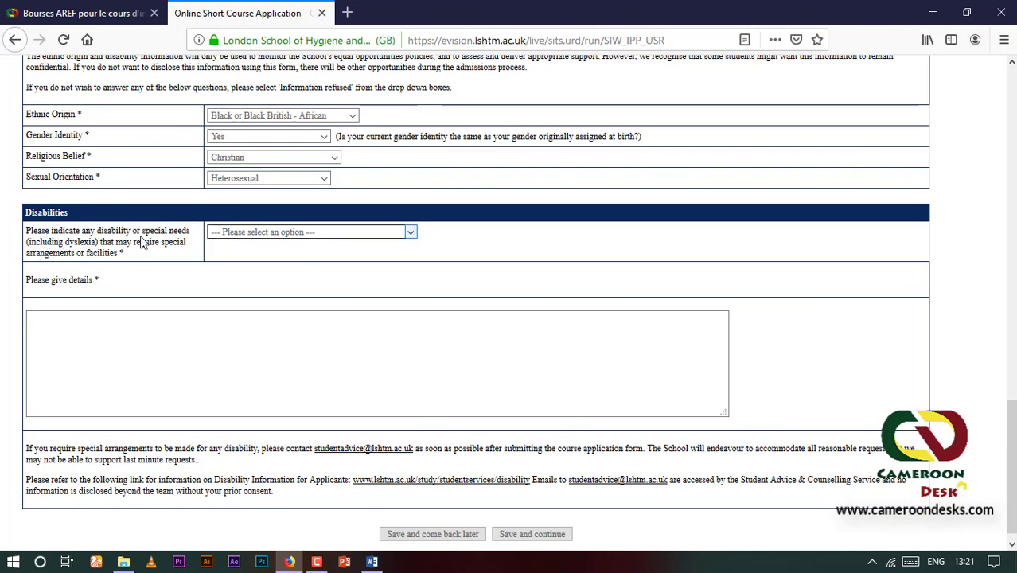
{"action": "left_click", "coordinate": [410, 233]}
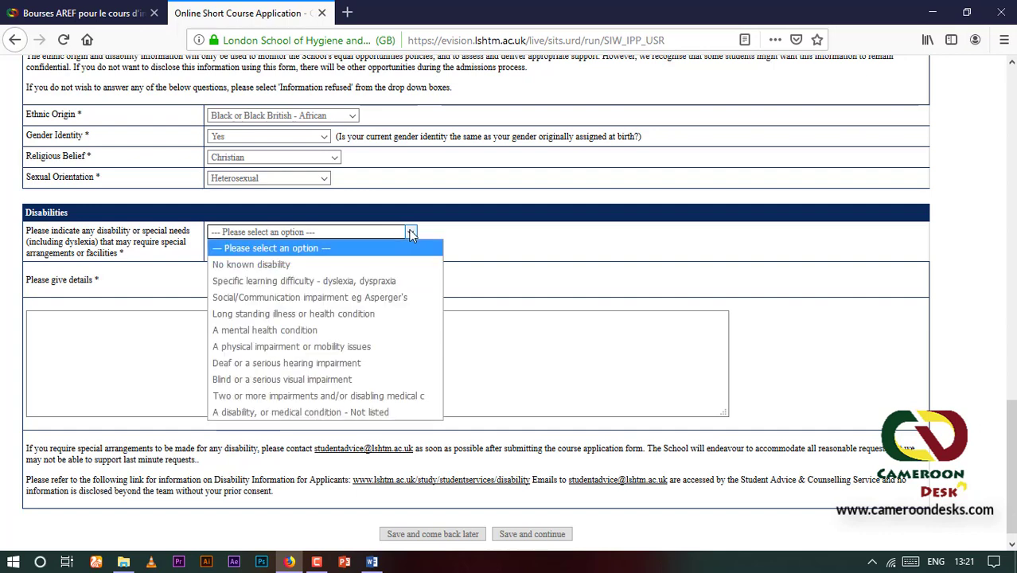
{"action": "left_click", "coordinate": [250, 265]}
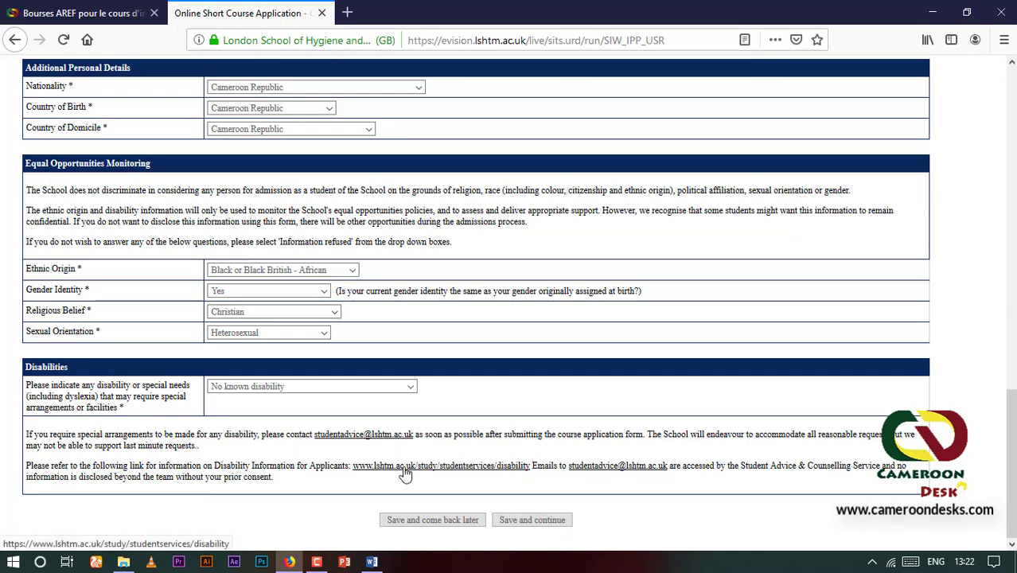
Save the personal details and click into the first Qualification Details row
{"action": "left_click", "coordinate": [533, 521]}
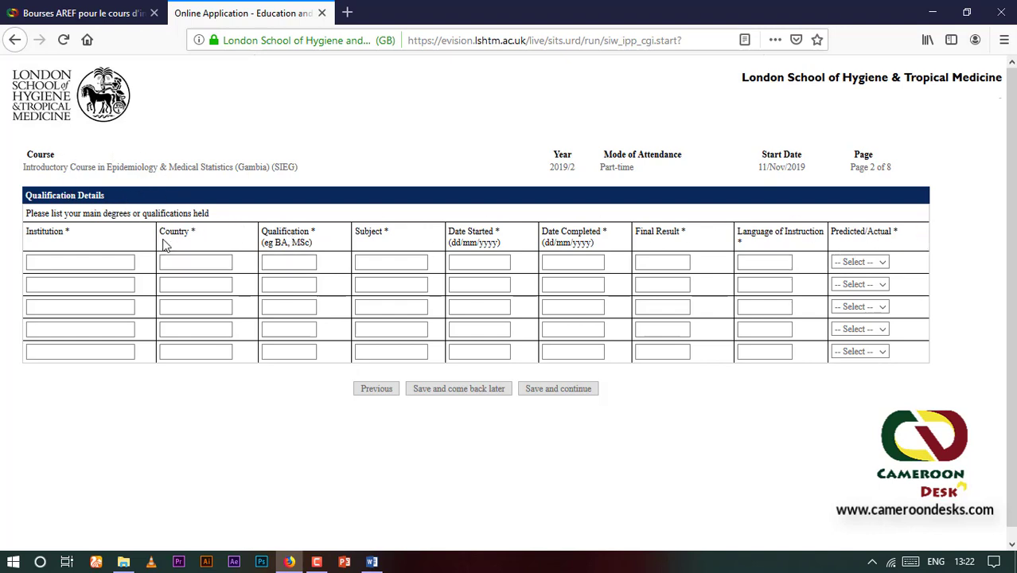
{"action": "left_click", "coordinate": [115, 262]}
{"action": "left_click", "coordinate": [203, 311]}
Check the Predicted/Actual choices for row 1 without picking one
{"action": "left_click", "coordinate": [884, 263]}
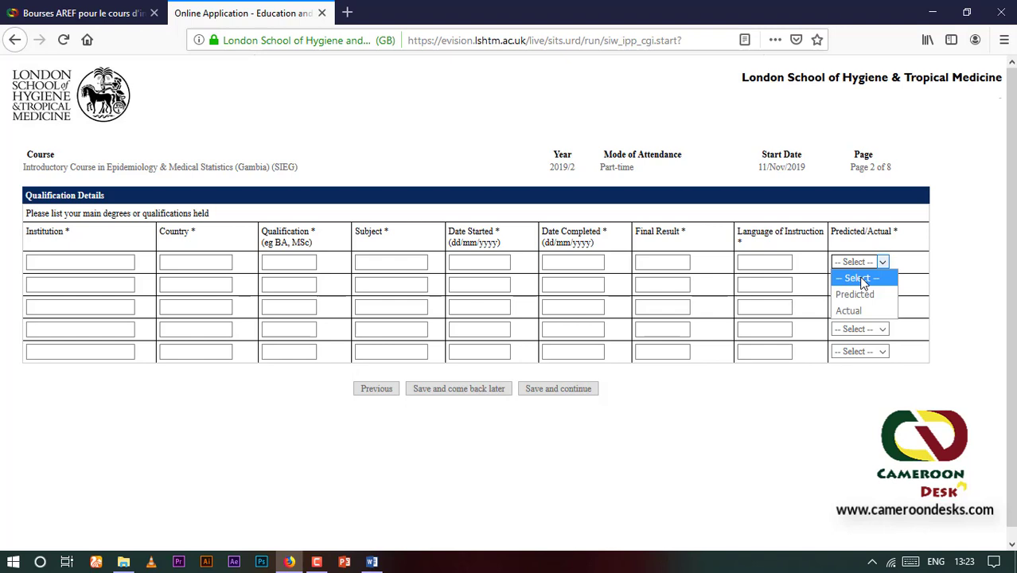
{"action": "left_click", "coordinate": [576, 265]}
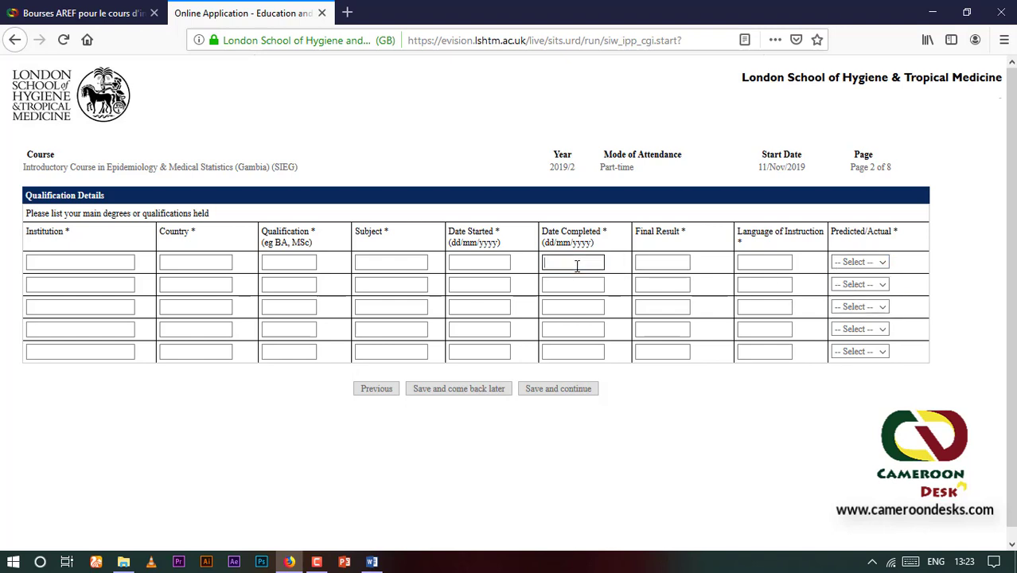
{"action": "left_click", "coordinate": [681, 261]}
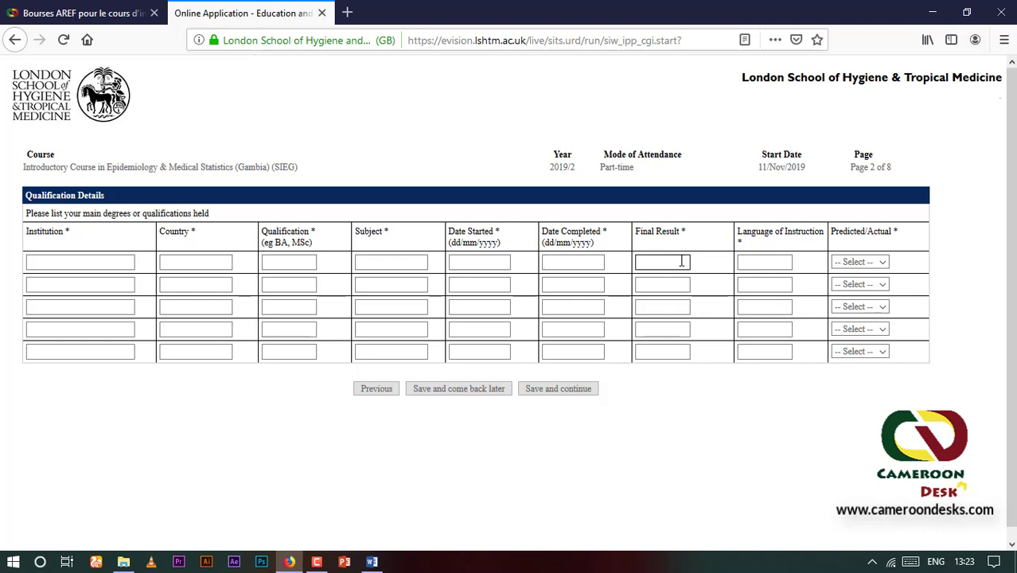
{"action": "left_click", "coordinate": [882, 261]}
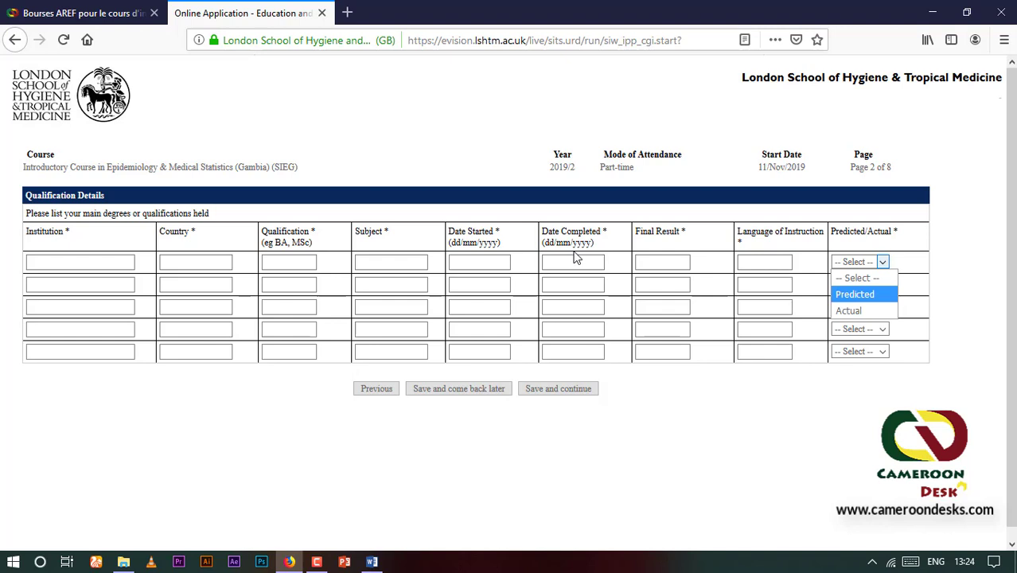
{"action": "left_click", "coordinate": [668, 260]}
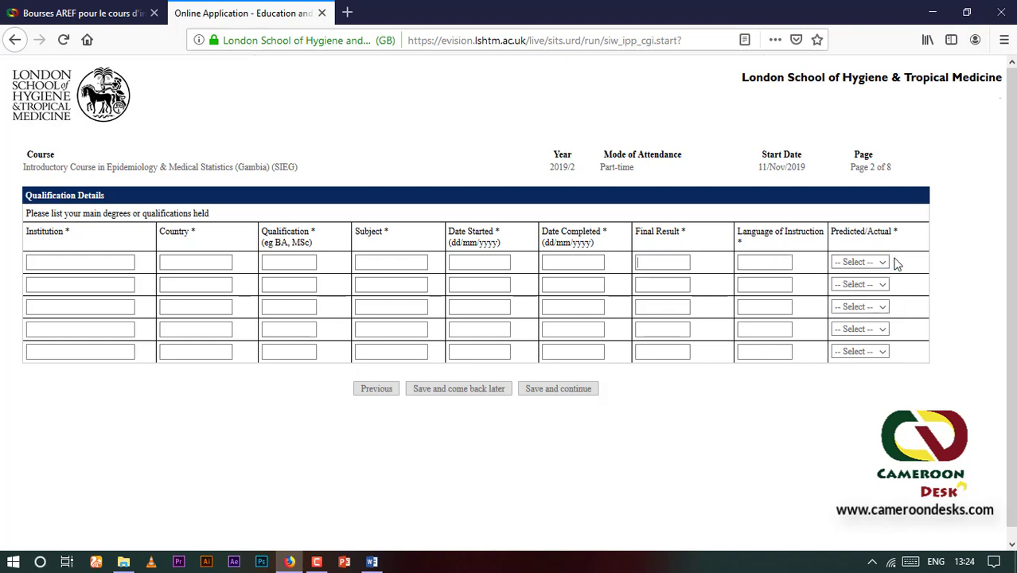
Enter the MSc Biology from University of Younde I (3.50, French, Actual) and save it
{"action": "left_click", "coordinate": [109, 261]}
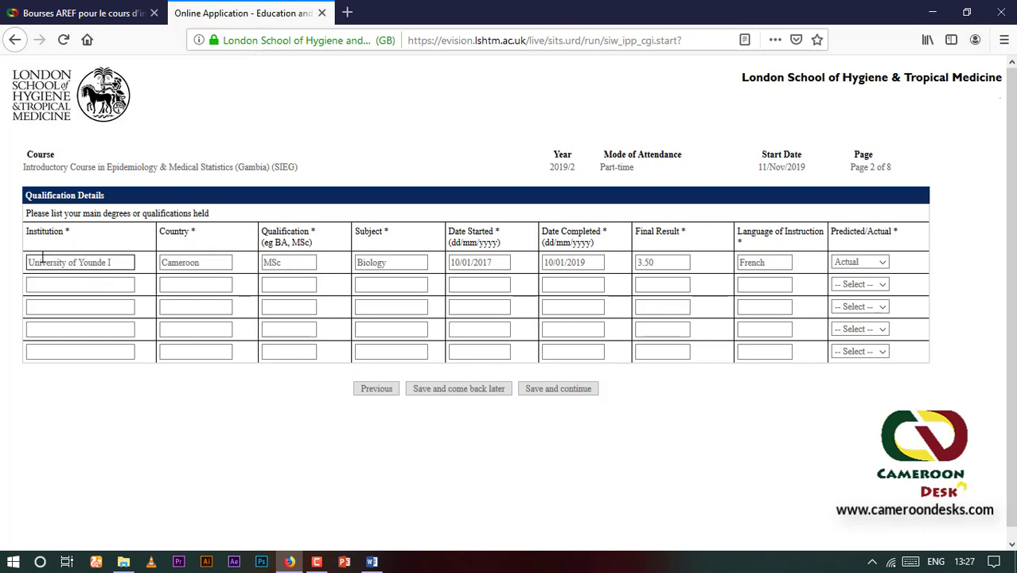
{"action": "left_click", "coordinate": [90, 284]}
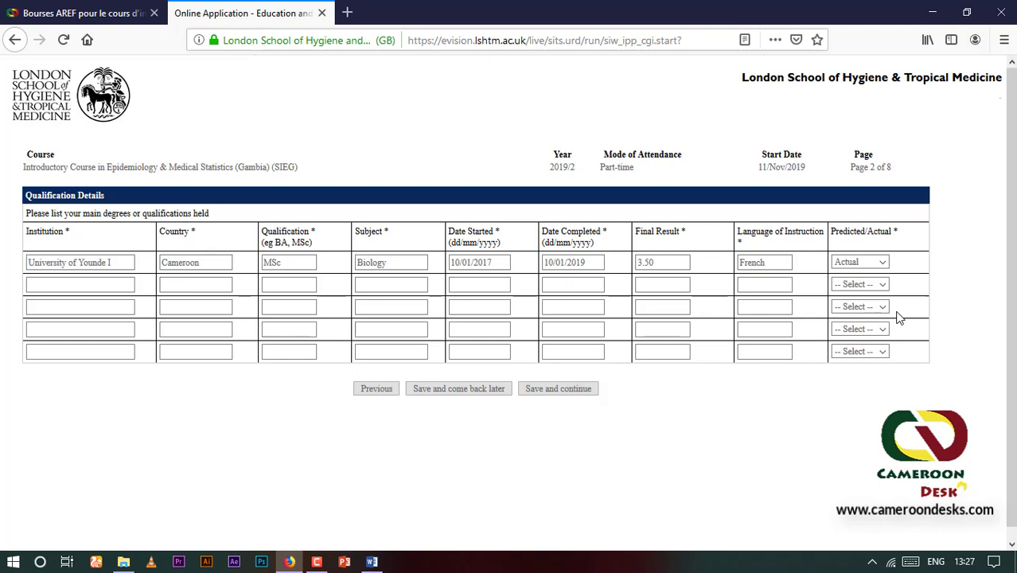
{"action": "left_click", "coordinate": [555, 390]}
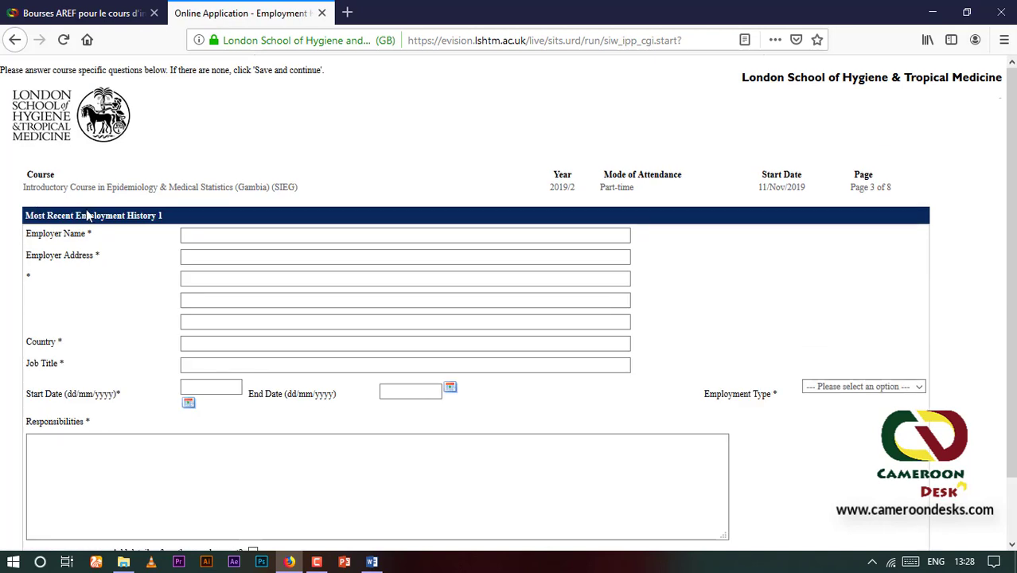
Record the clinician job at NK analysis Center as Permanent employment and save it
{"action": "left_click", "coordinate": [199, 238]}
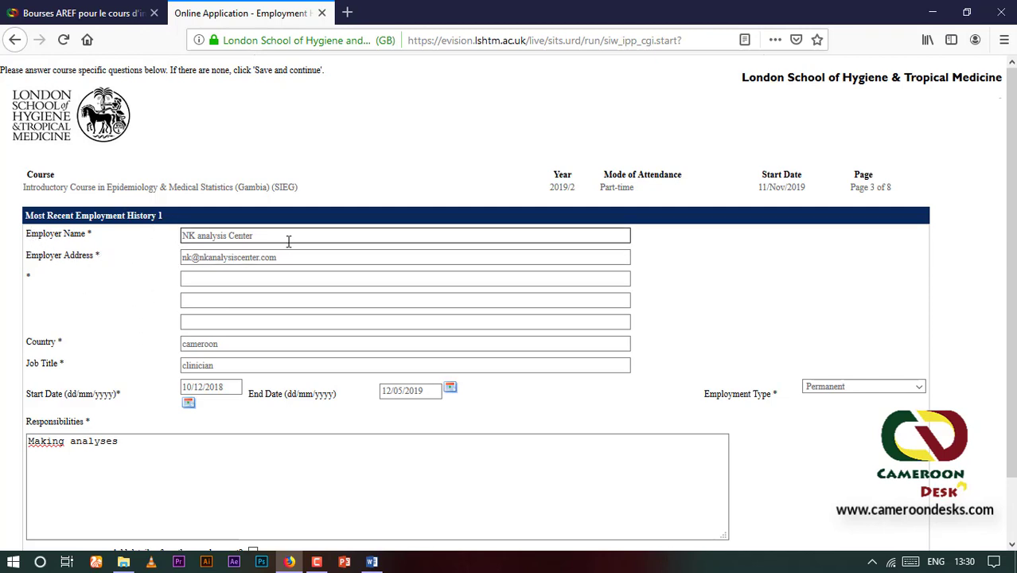
{"action": "scroll", "coordinate": [249, 236], "scroll_direction": "down", "scroll_amount": 2}
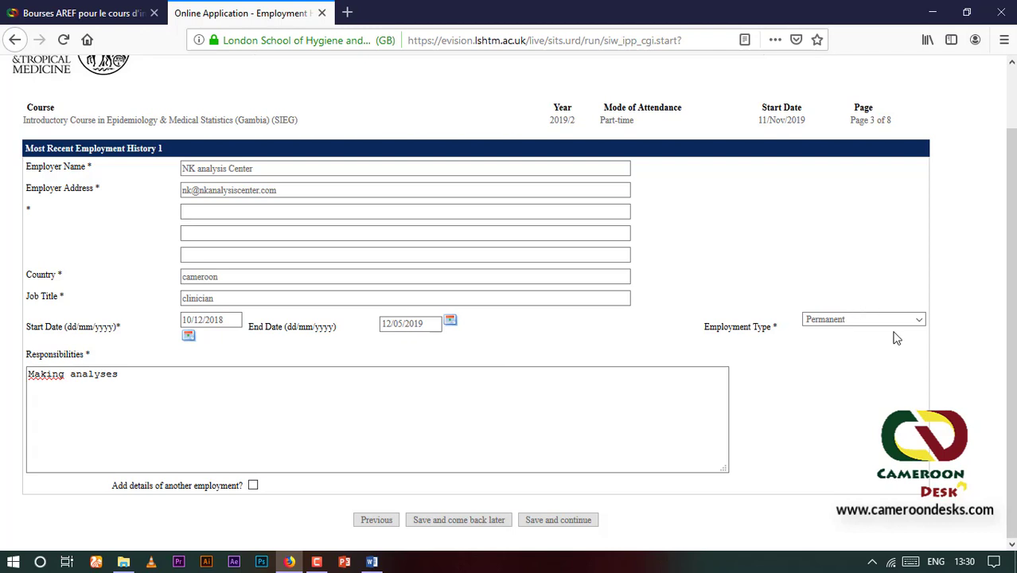
{"action": "left_click", "coordinate": [920, 319]}
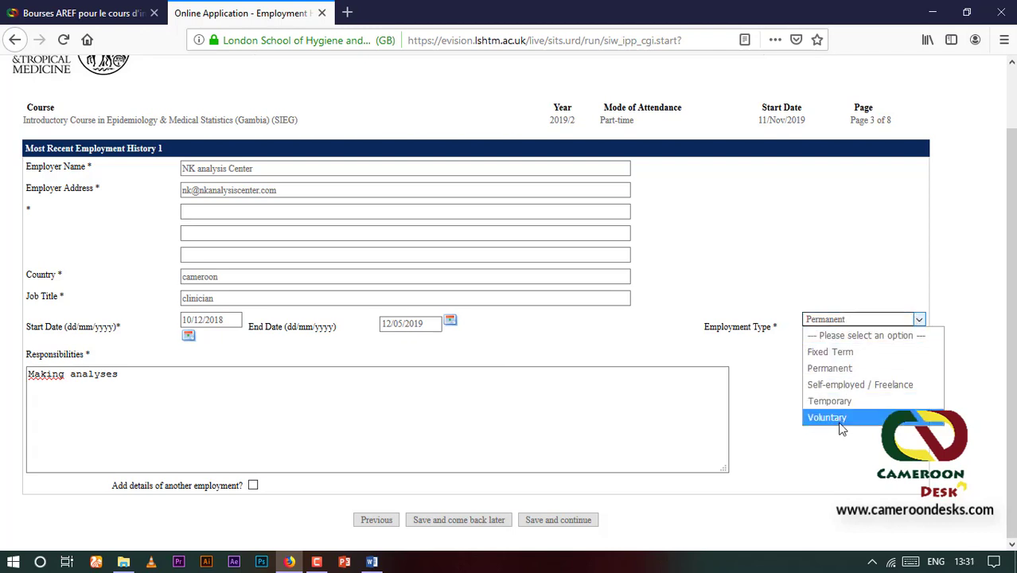
{"action": "left_click", "coordinate": [594, 370]}
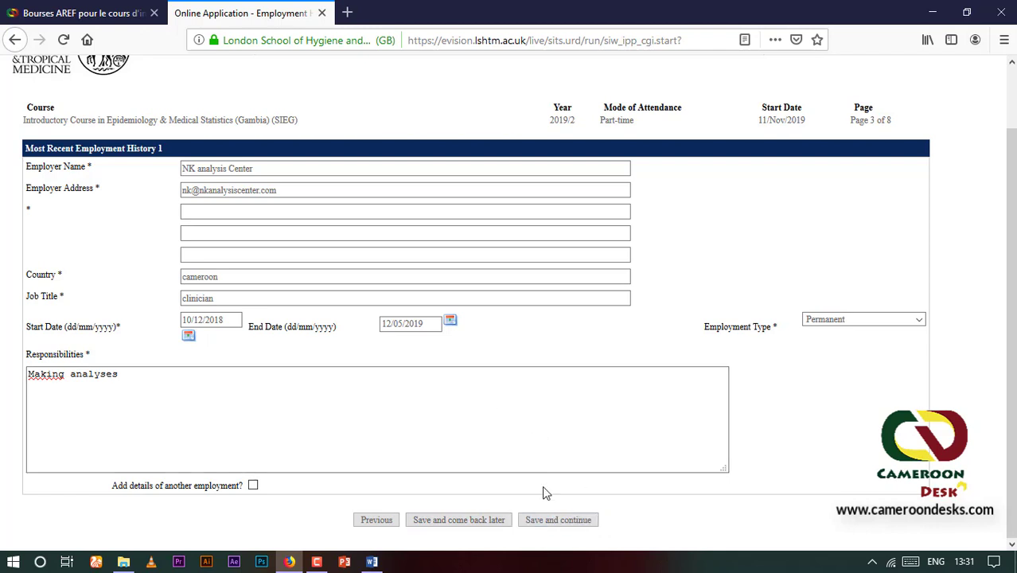
{"action": "left_click", "coordinate": [559, 520]}
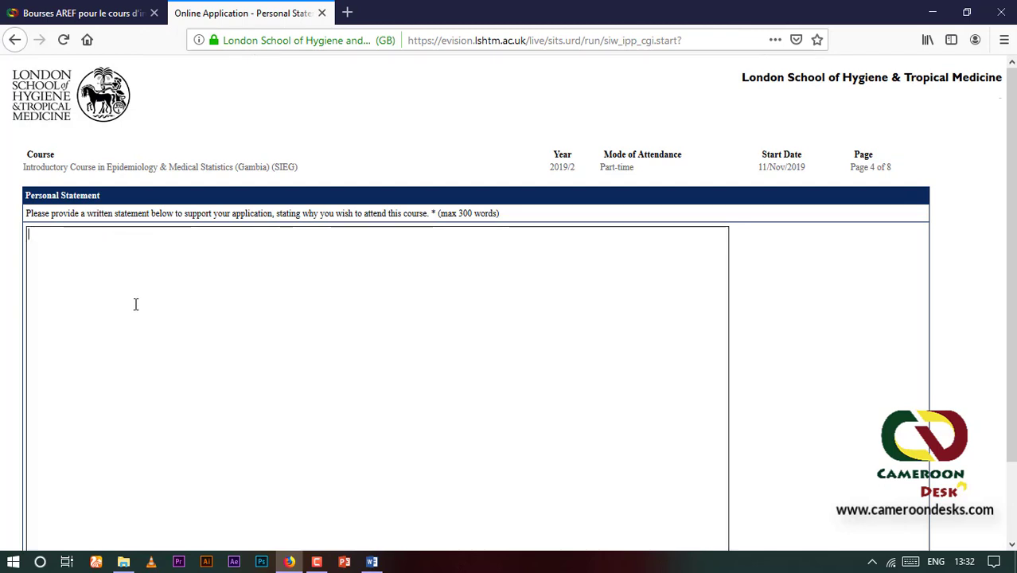
Enter 'hdhfghfghfg' as the personal statement and save it
{"action": "scroll", "coordinate": [135, 304], "scroll_direction": "down", "scroll_amount": 2}
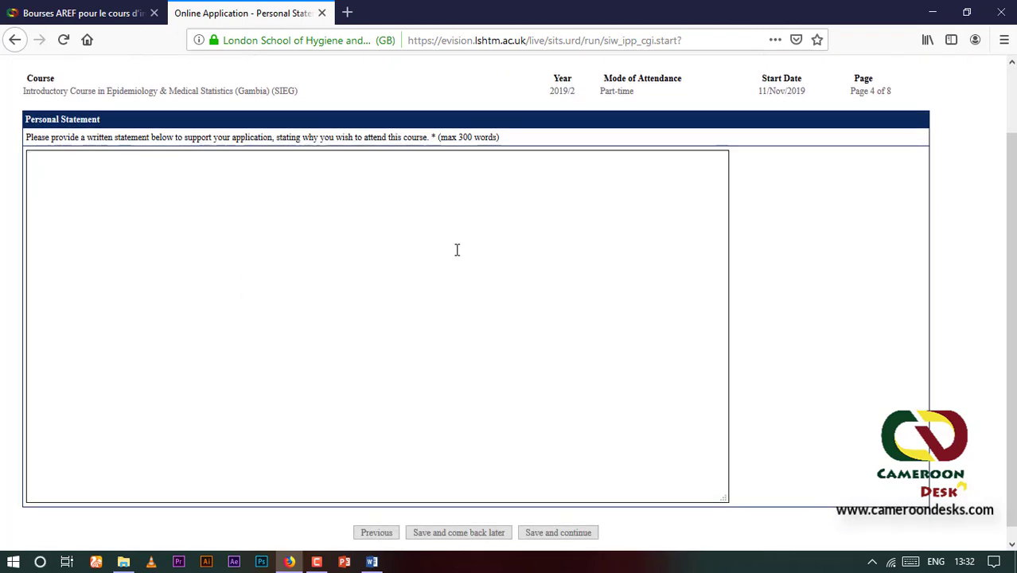
{"action": "left_click", "coordinate": [383, 156]}
{"action": "scroll", "coordinate": [356, 290], "scroll_direction": "down", "scroll_amount": 1}
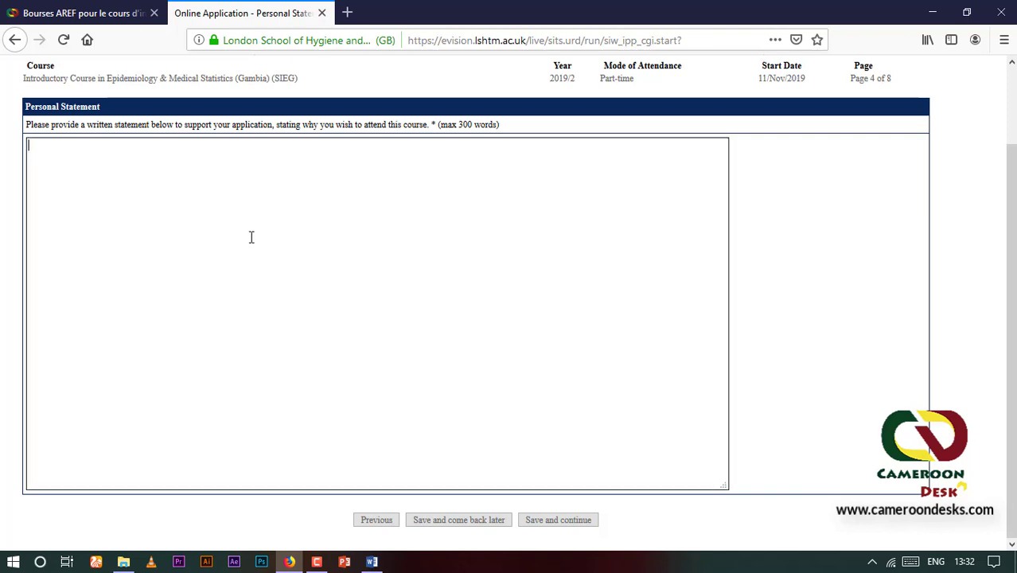
{"action": "type", "text": "hdhfghfghfg"}
{"action": "left_click", "coordinate": [566, 520]}
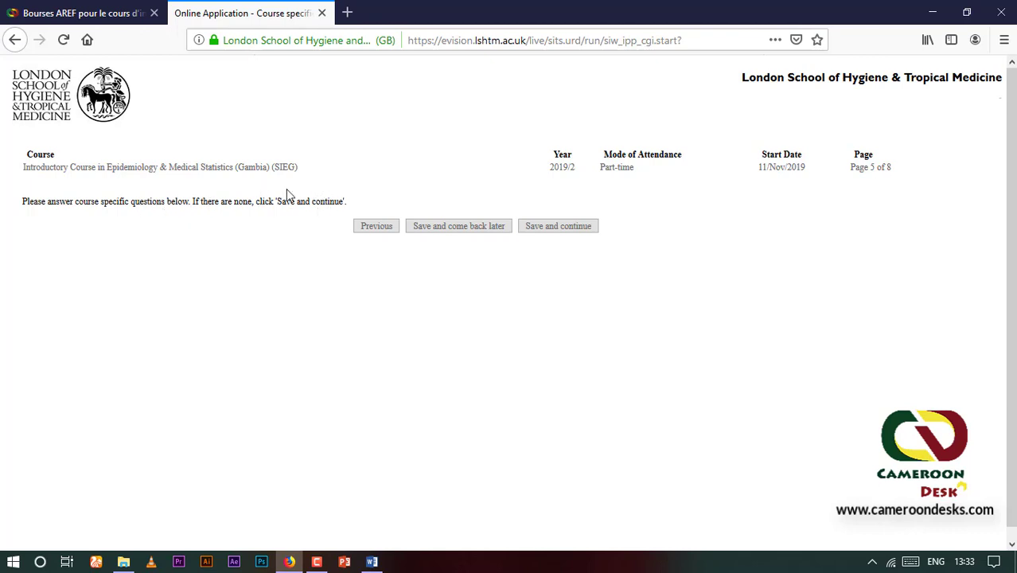
Save the empty course-specific questions page without answering anything
{"action": "left_click", "coordinate": [557, 226]}
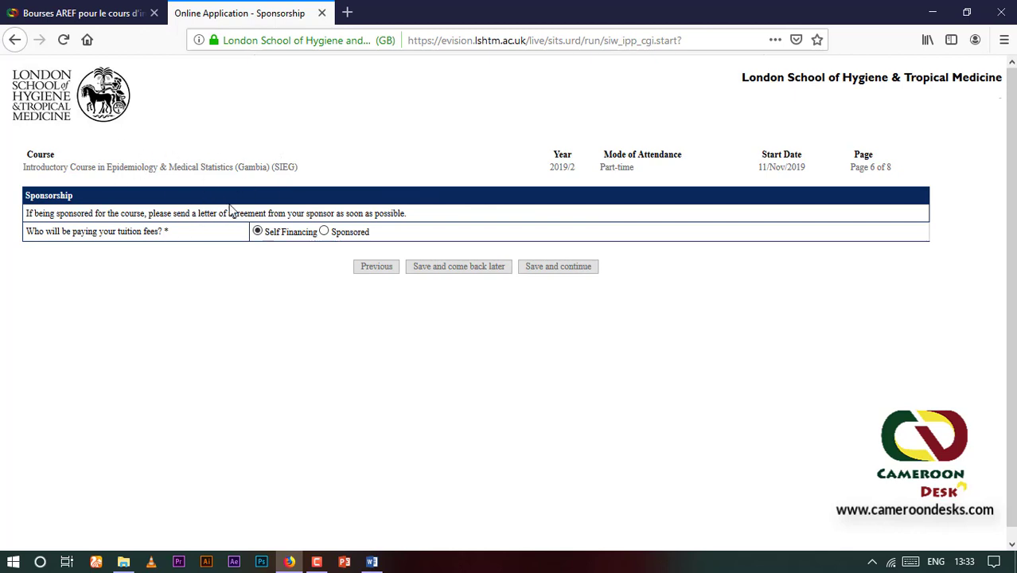
Keep Self Financing, agree to the Course Fees declaration, and continue to page 8
{"action": "scroll", "coordinate": [442, 171], "scroll_direction": "down", "scroll_amount": 1}
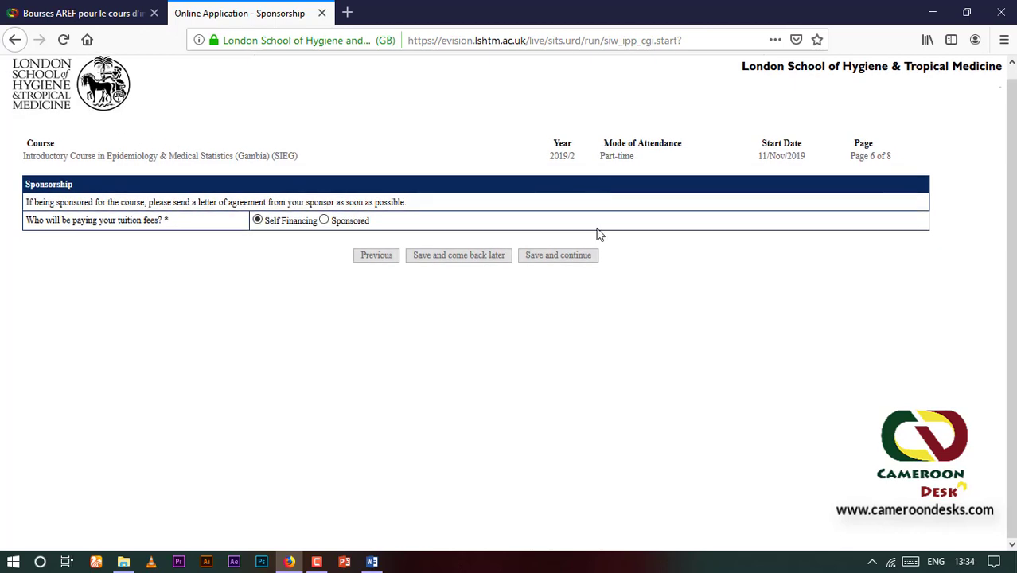
{"action": "left_click", "coordinate": [579, 261]}
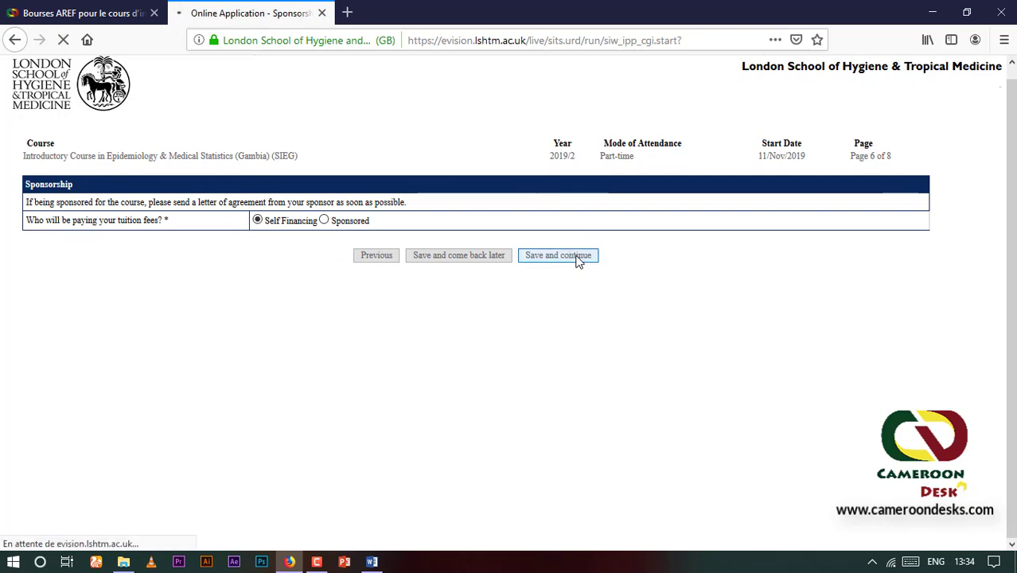
{"action": "scroll", "coordinate": [578, 261], "scroll_direction": "down", "scroll_amount": 2}
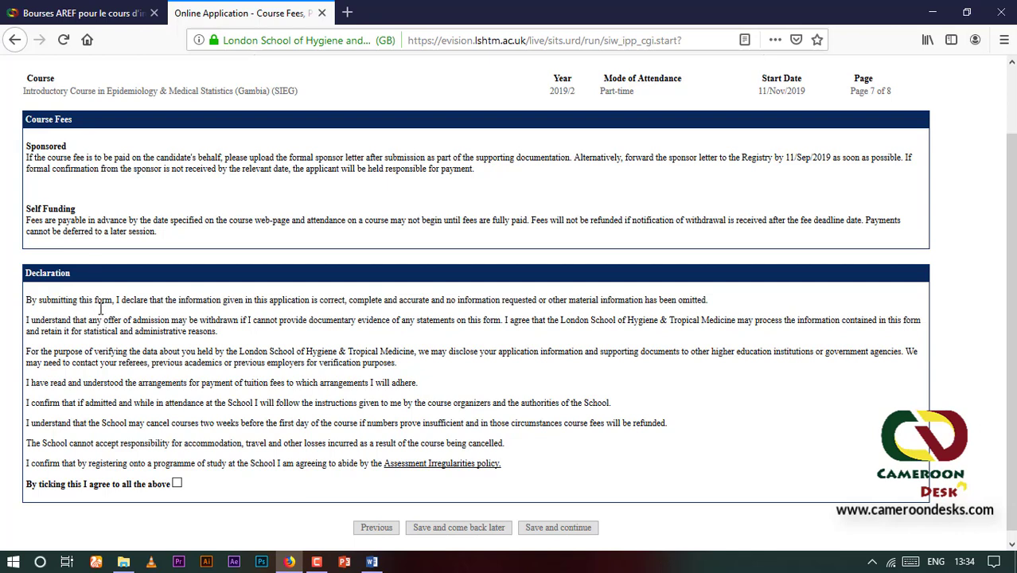
{"action": "scroll", "coordinate": [86, 313], "scroll_direction": "down", "scroll_amount": 1}
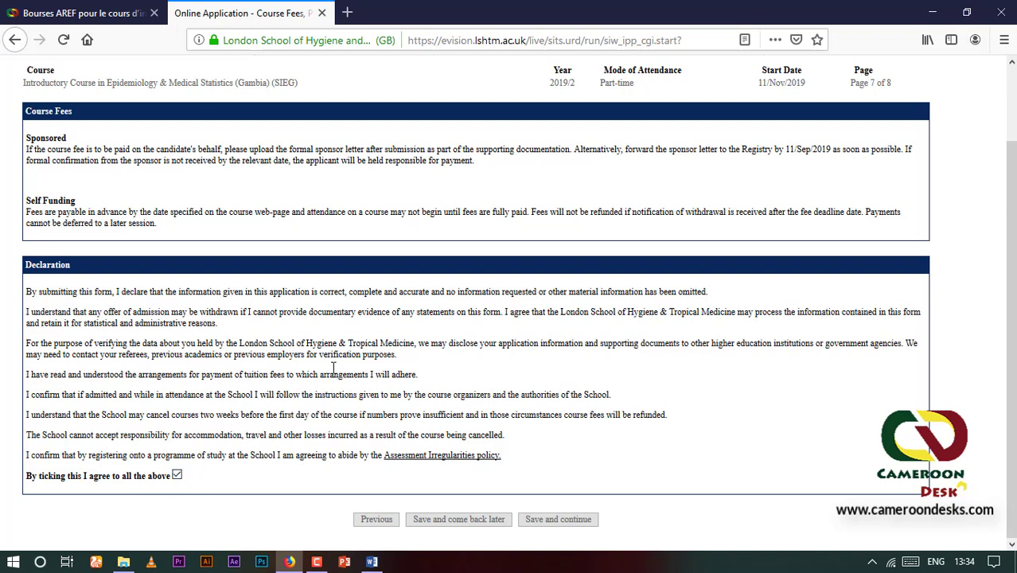
{"action": "left_click", "coordinate": [561, 521]}
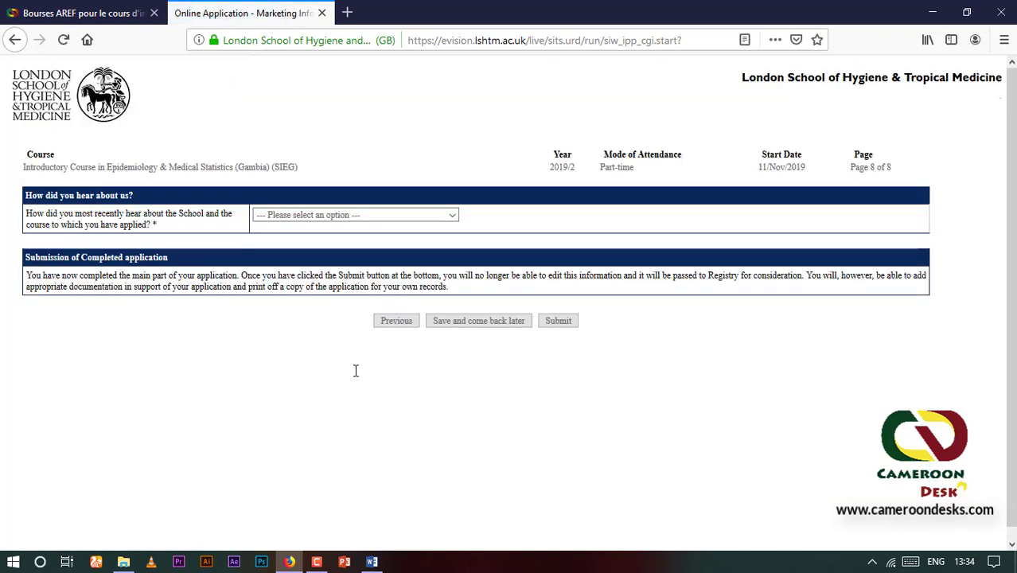
{"action": "left_click", "coordinate": [451, 215]}
{"action": "left_click", "coordinate": [316, 247]}
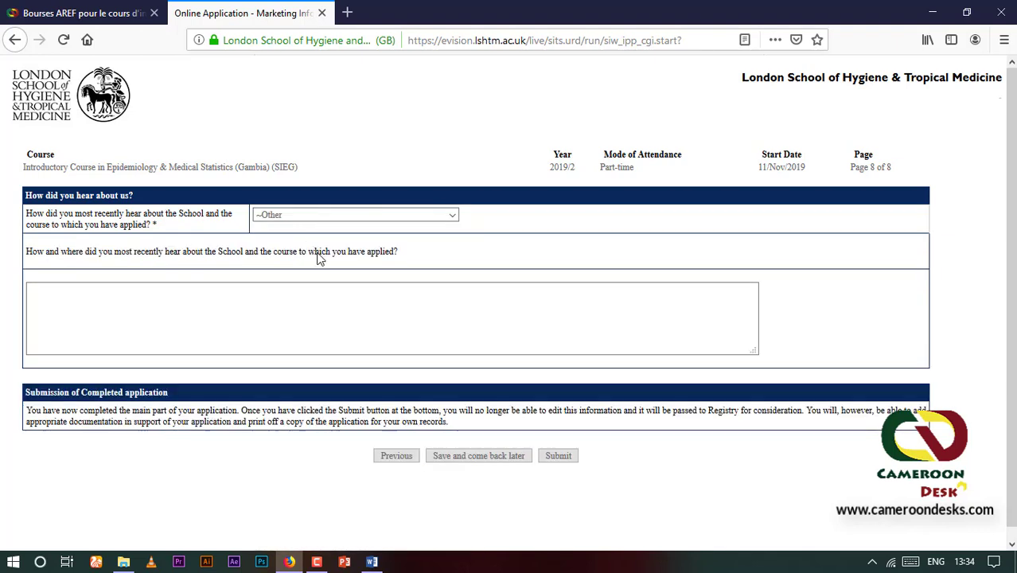
{"action": "left_click", "coordinate": [157, 298]}
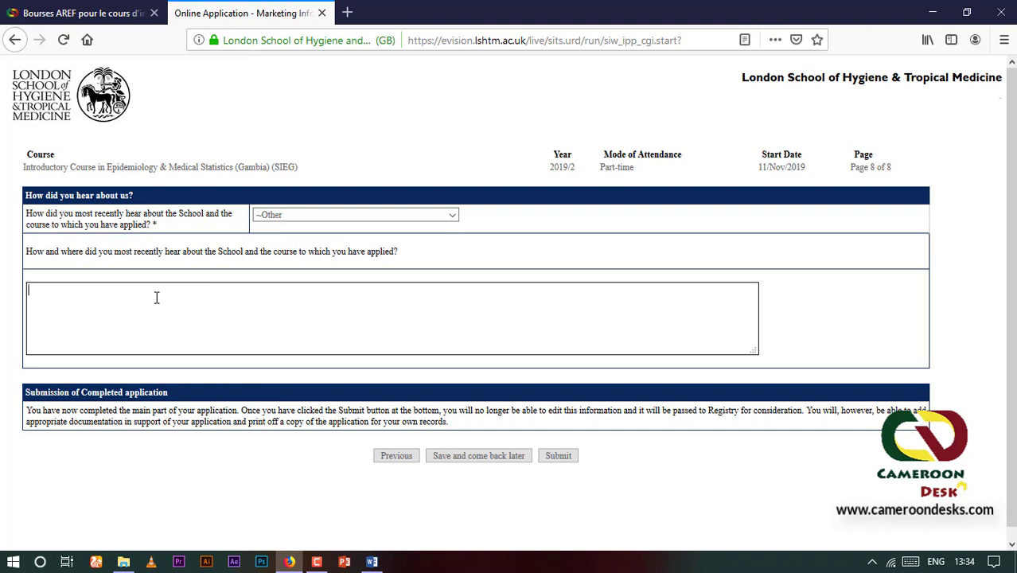
{"action": "type", "text": "www.cameroondesk.com"}
{"action": "scroll", "coordinate": [176, 281], "scroll_direction": "down", "scroll_amount": 1}
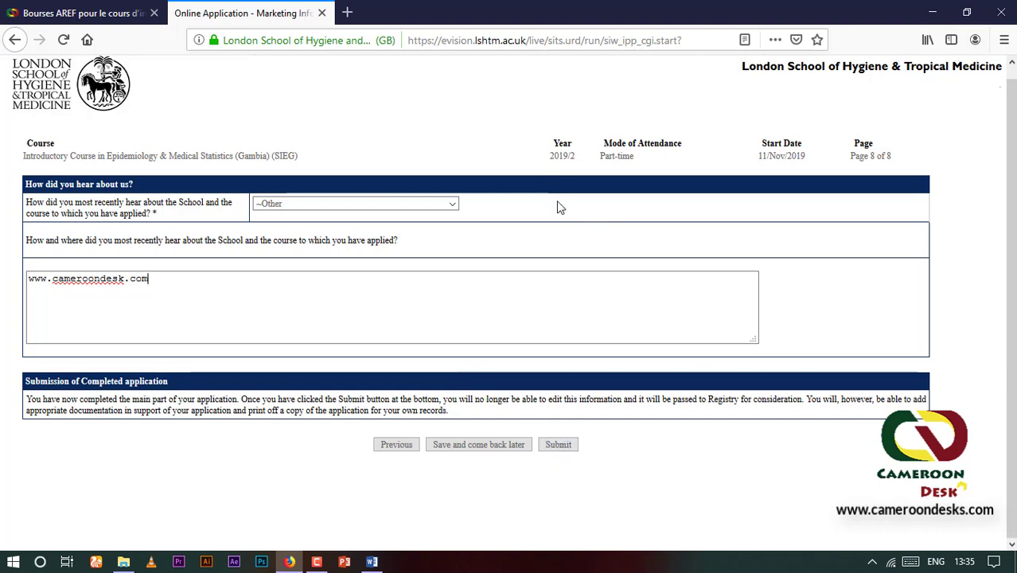
{"action": "left_click", "coordinate": [459, 304]}
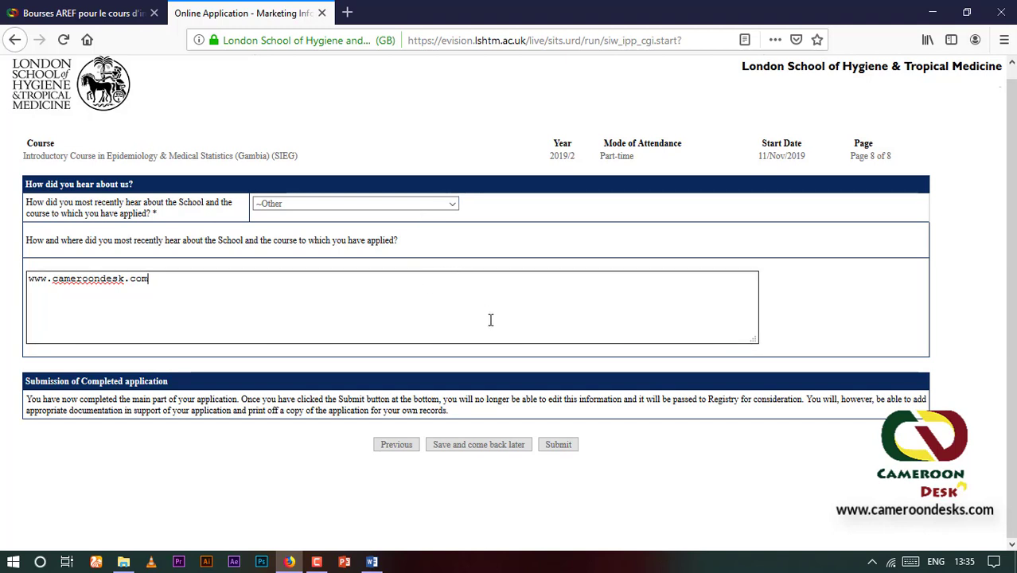
{"action": "left_click", "coordinate": [459, 414]}
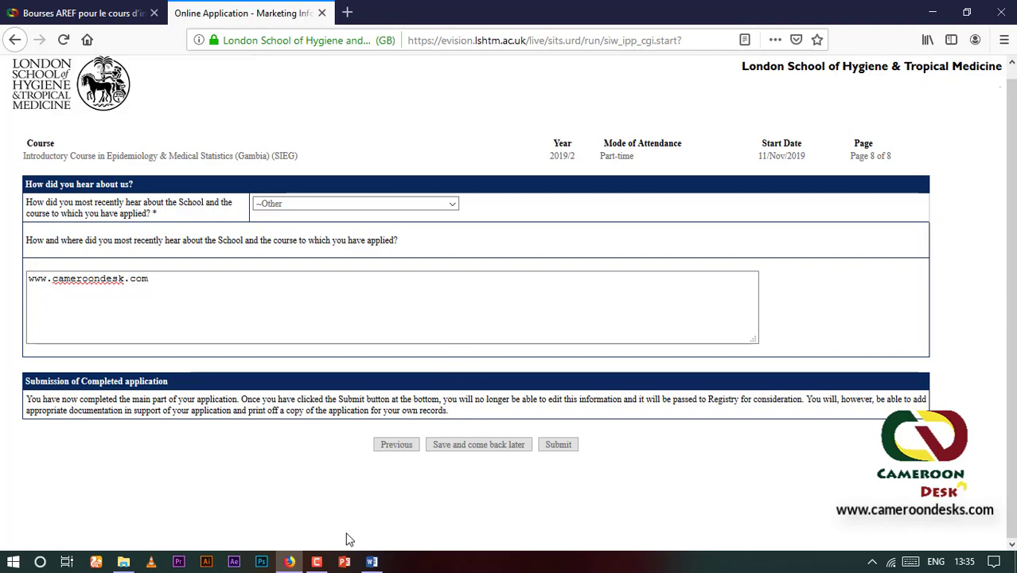